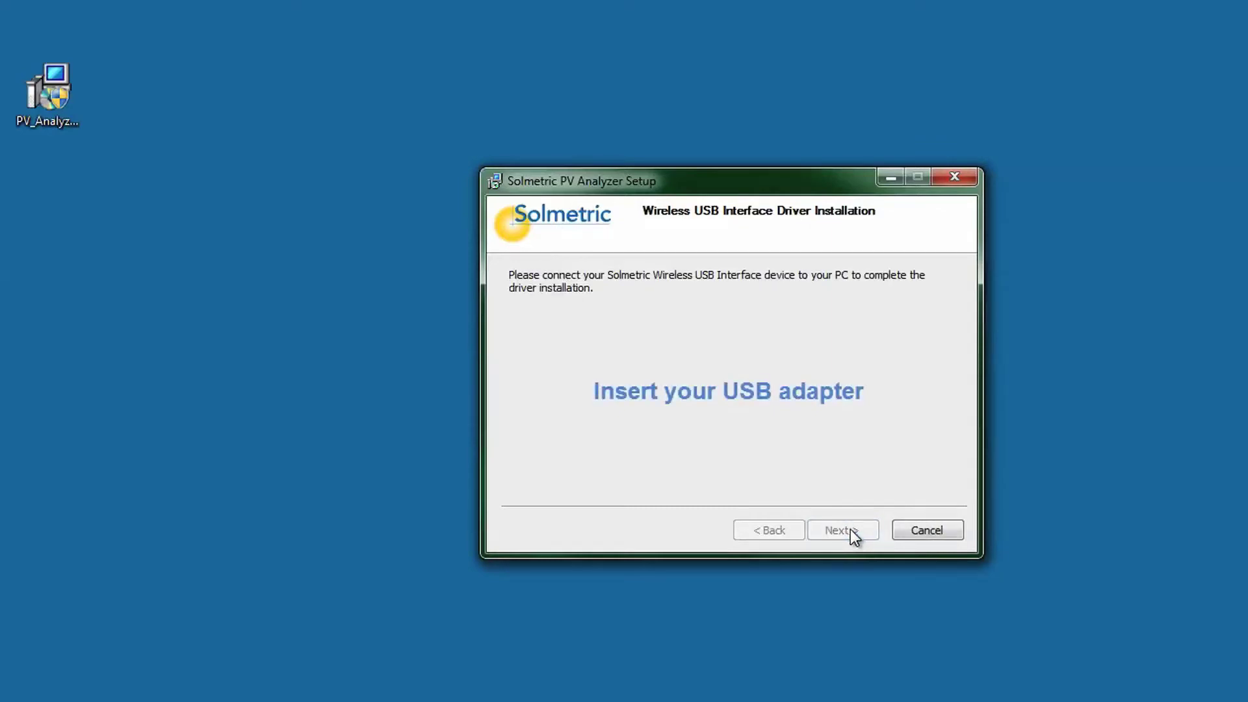
Step: Continue past the wireless USB driver installation in the setup wizard and launch Solmetric PV Analyzer
left_click(851, 530)
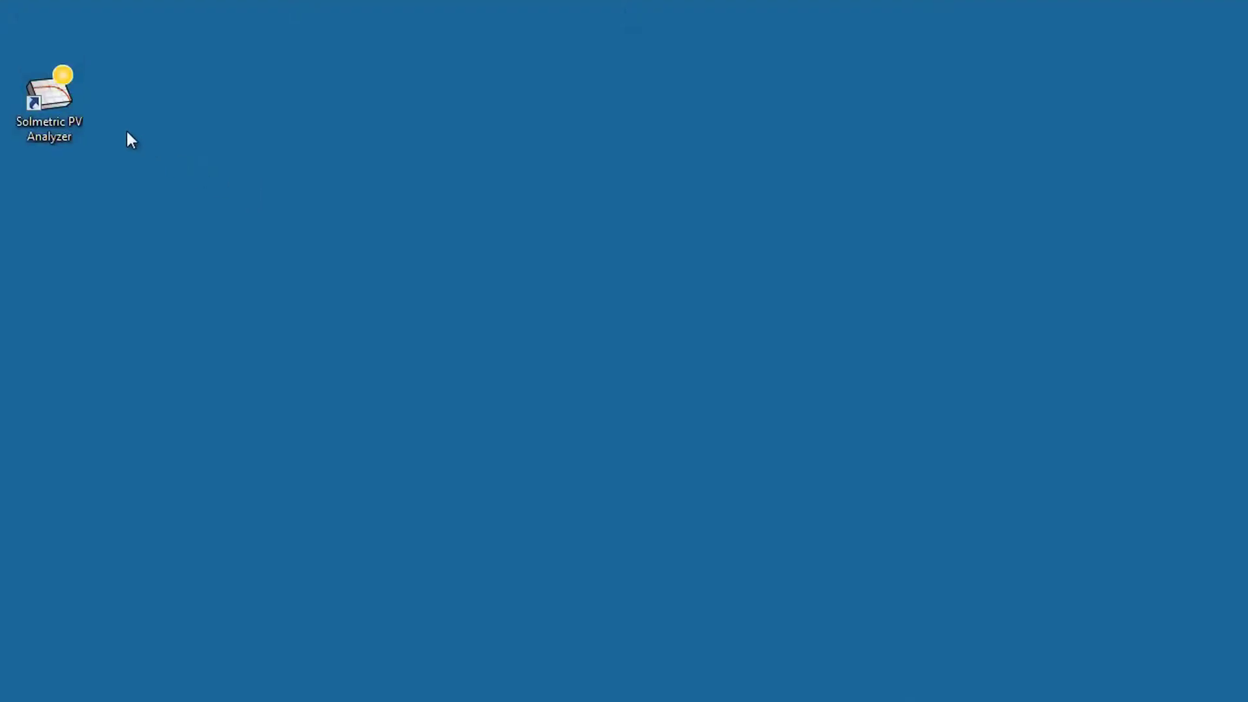
double_click(69, 109)
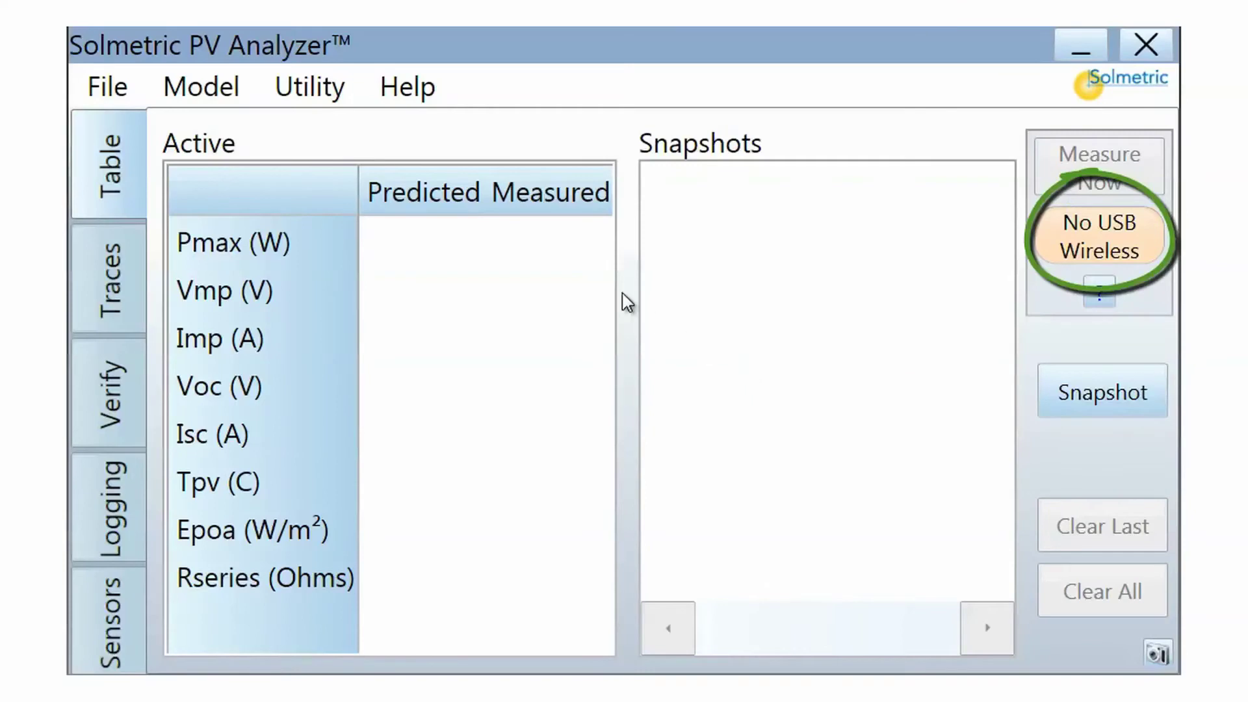
Step: Assign COM10 to the wireless I-V measurement unit interface and COM9 to the wireless sensor interface
left_click(323, 91)
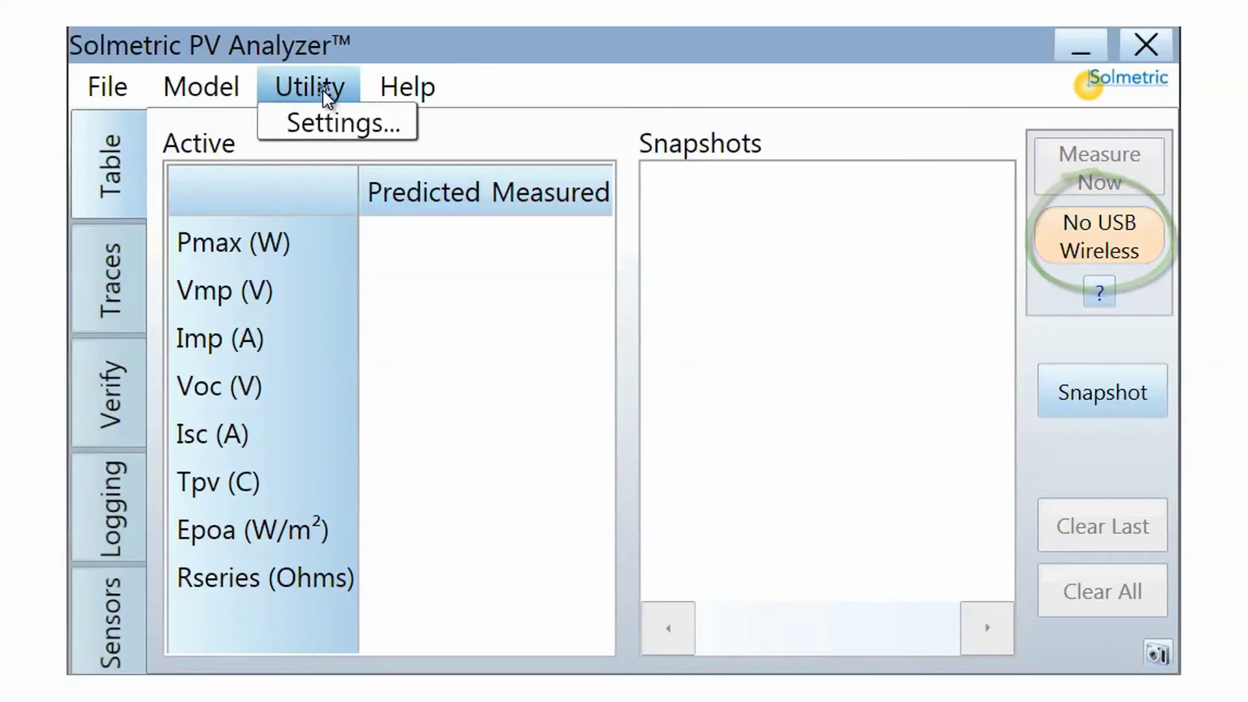
left_click(334, 121)
left_click(470, 195)
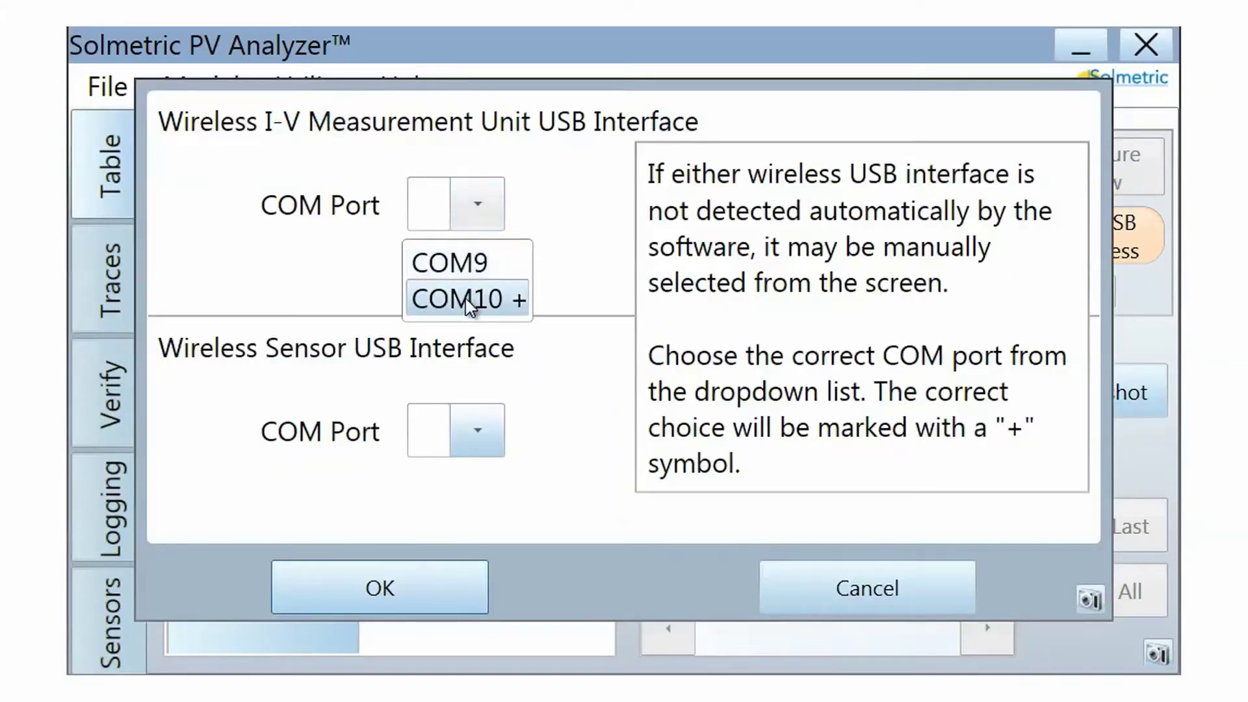
left_click(466, 300)
left_click(480, 431)
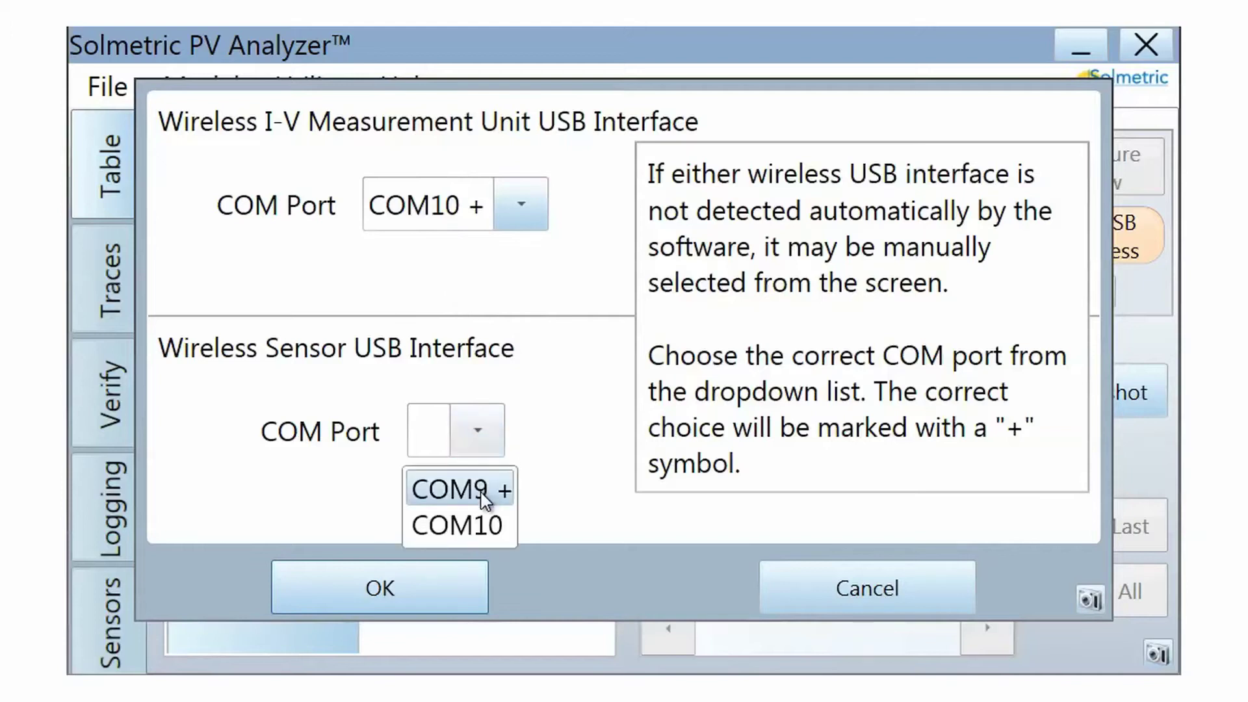
left_click(426, 491)
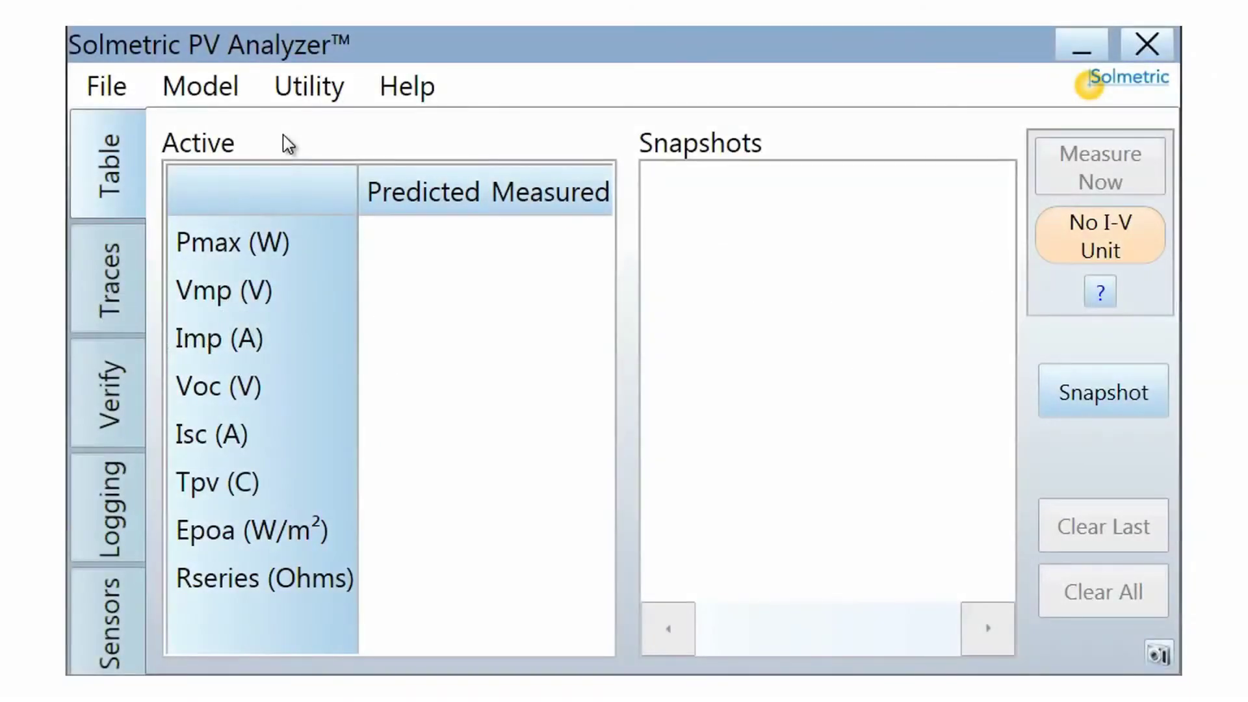
Step: Create a new model named "Installation A" with "Address" as its note
left_click(228, 98)
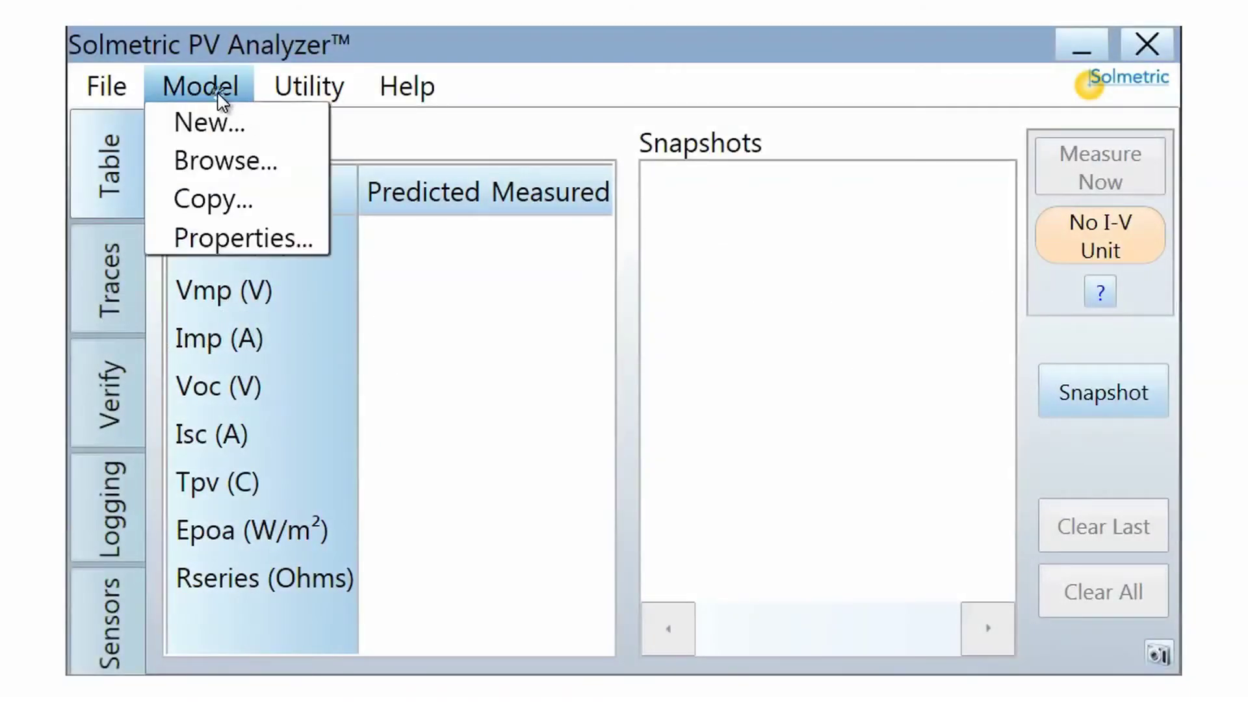
left_click(287, 137)
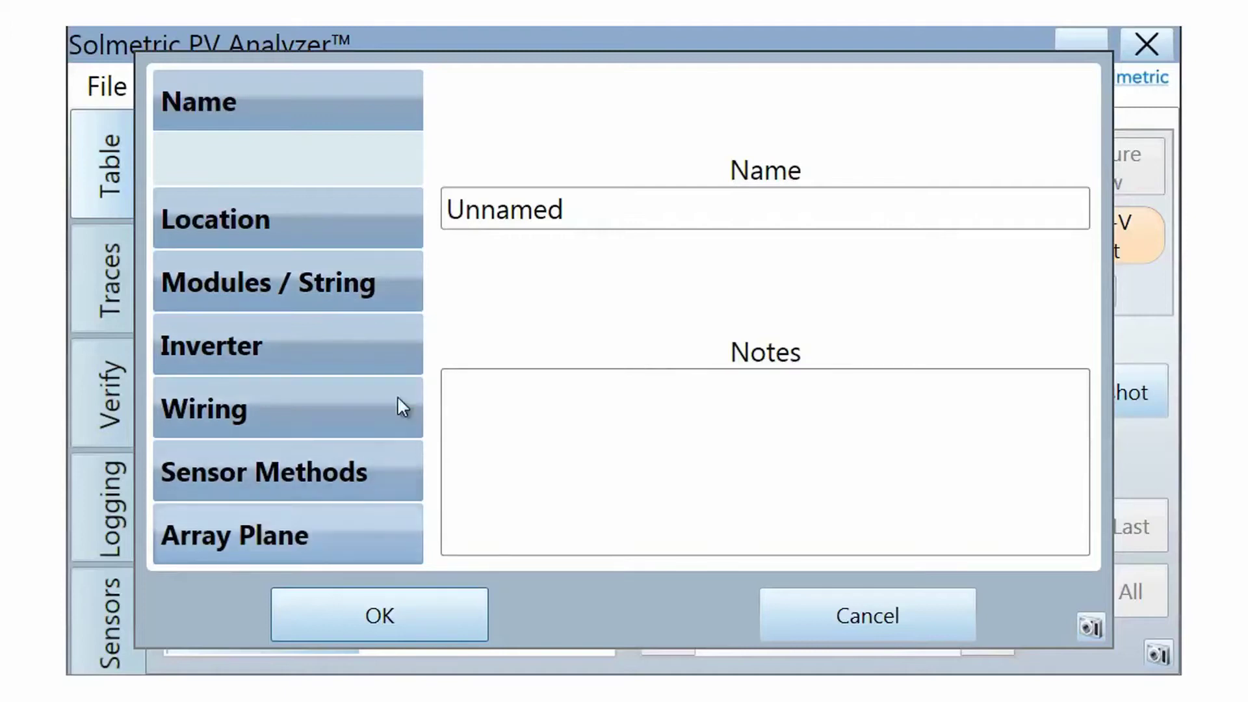
left_click(587, 206)
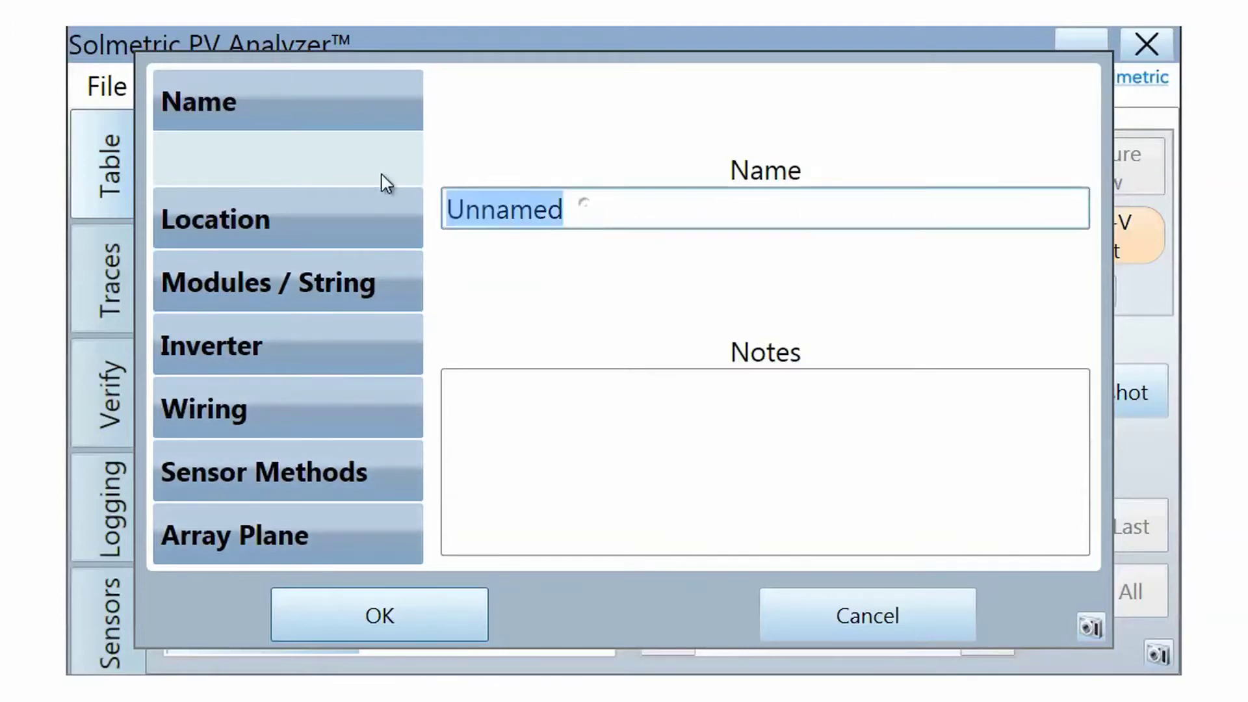
type("Insta")
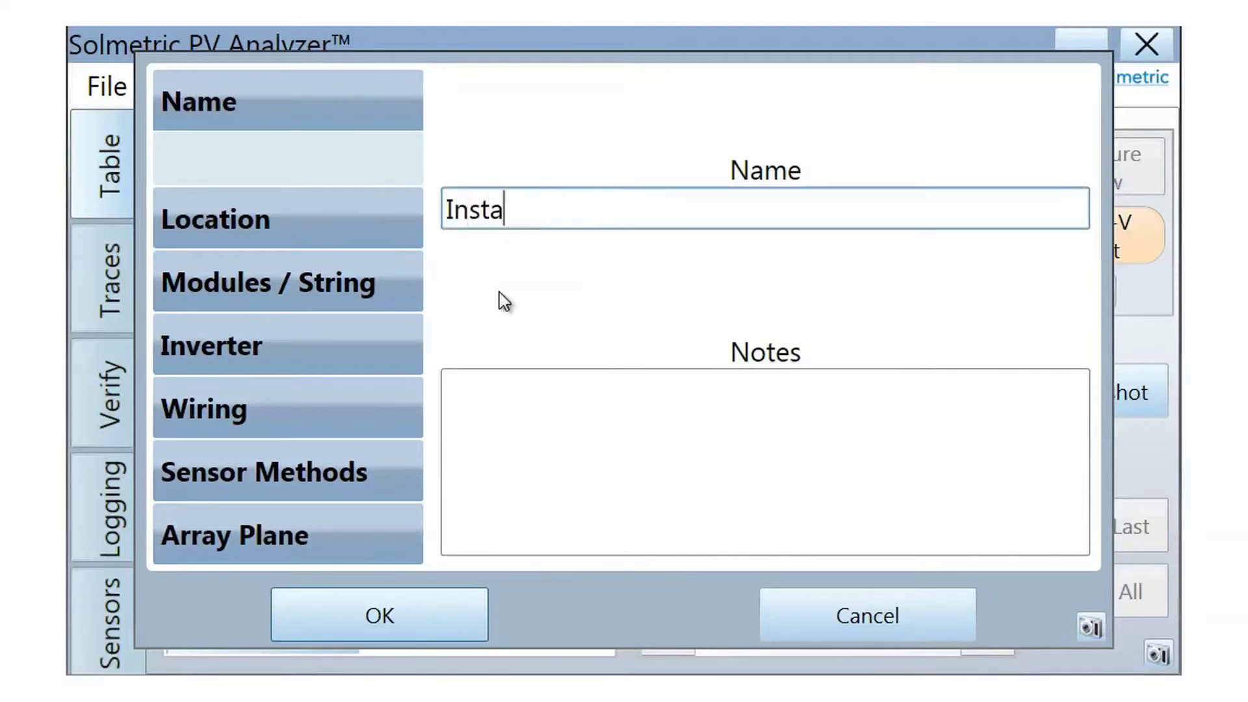
type("llation A")
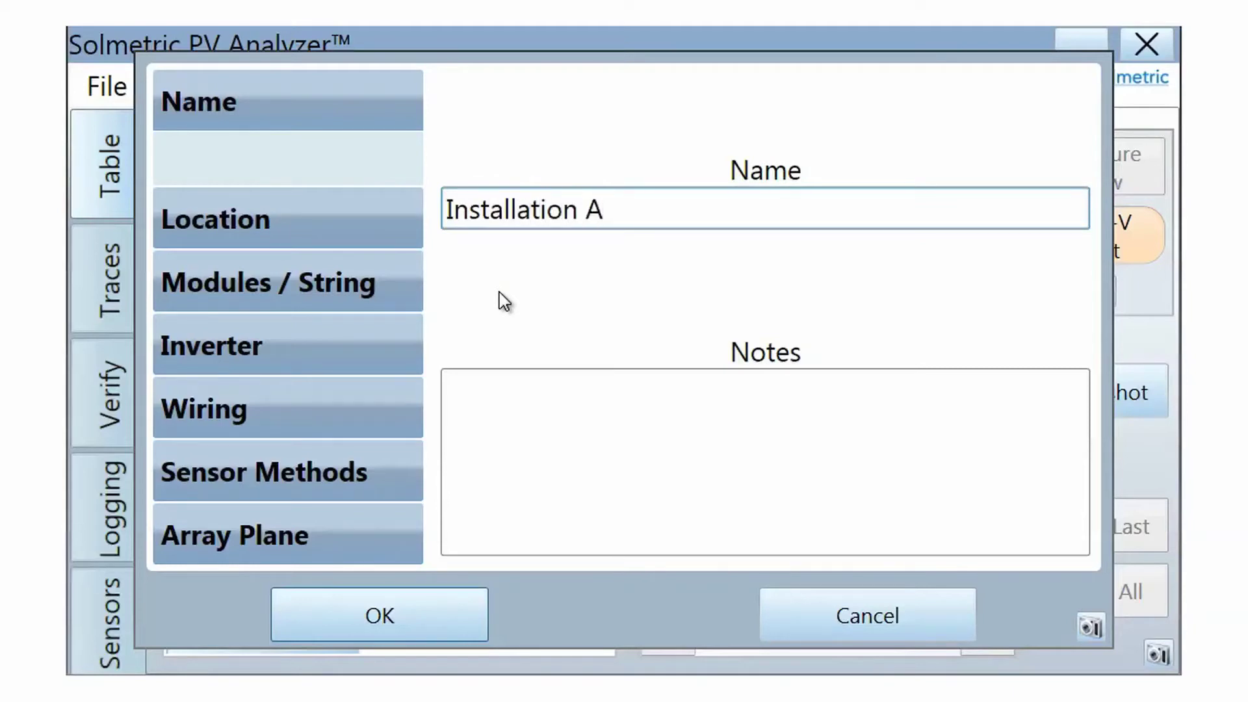
left_click(572, 406)
type("Addre")
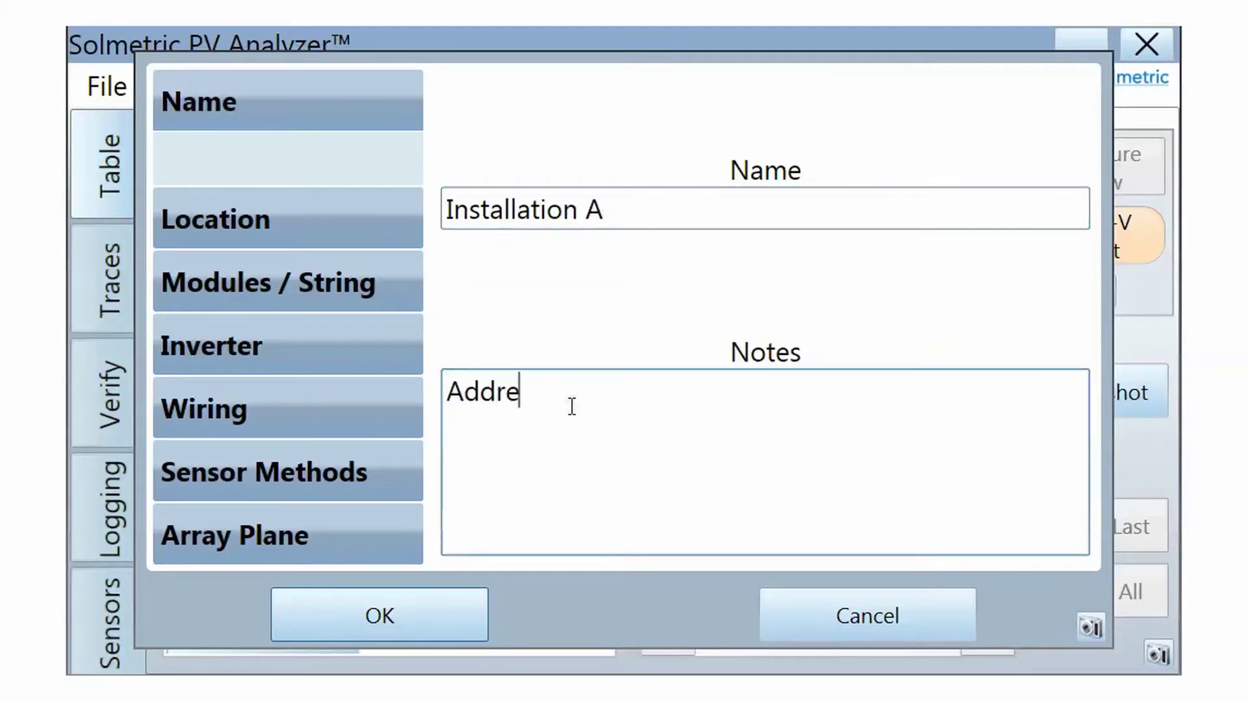
type("ss")
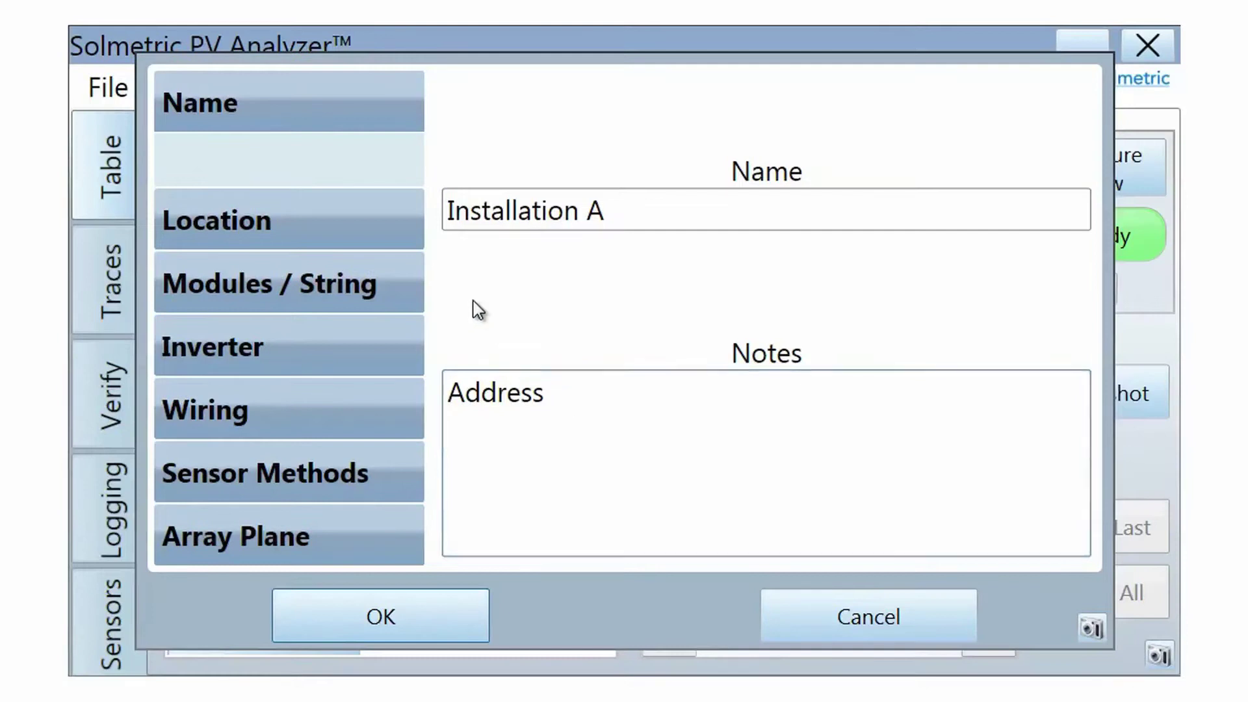
Step: Set the model location's time zone to (GMT-08:00) Pacific Time (US & Canada)
left_click(392, 228)
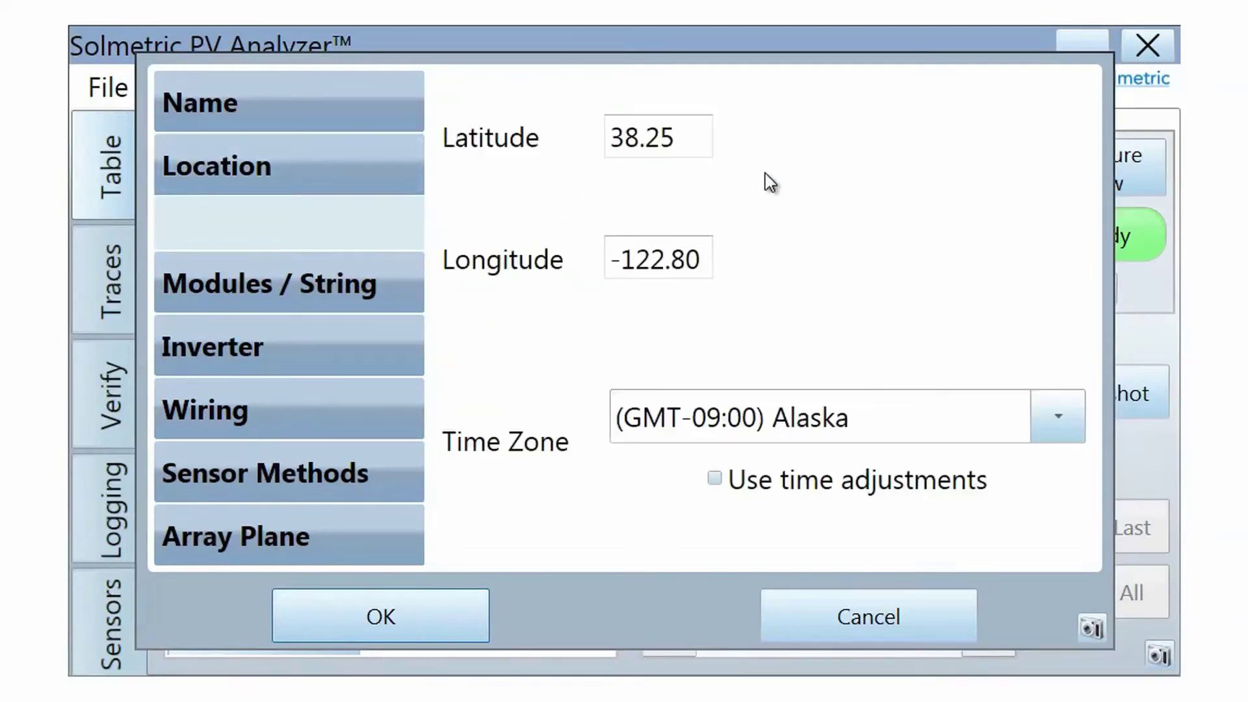
left_click(1045, 416)
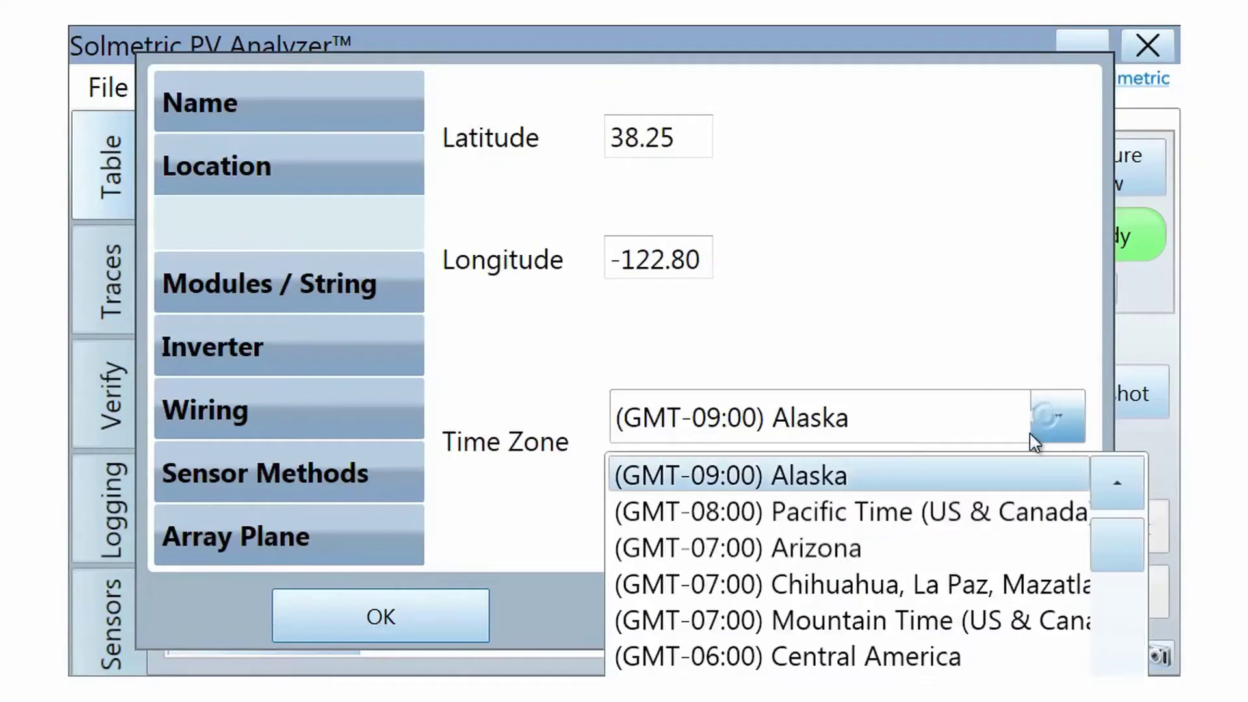
left_click(949, 511)
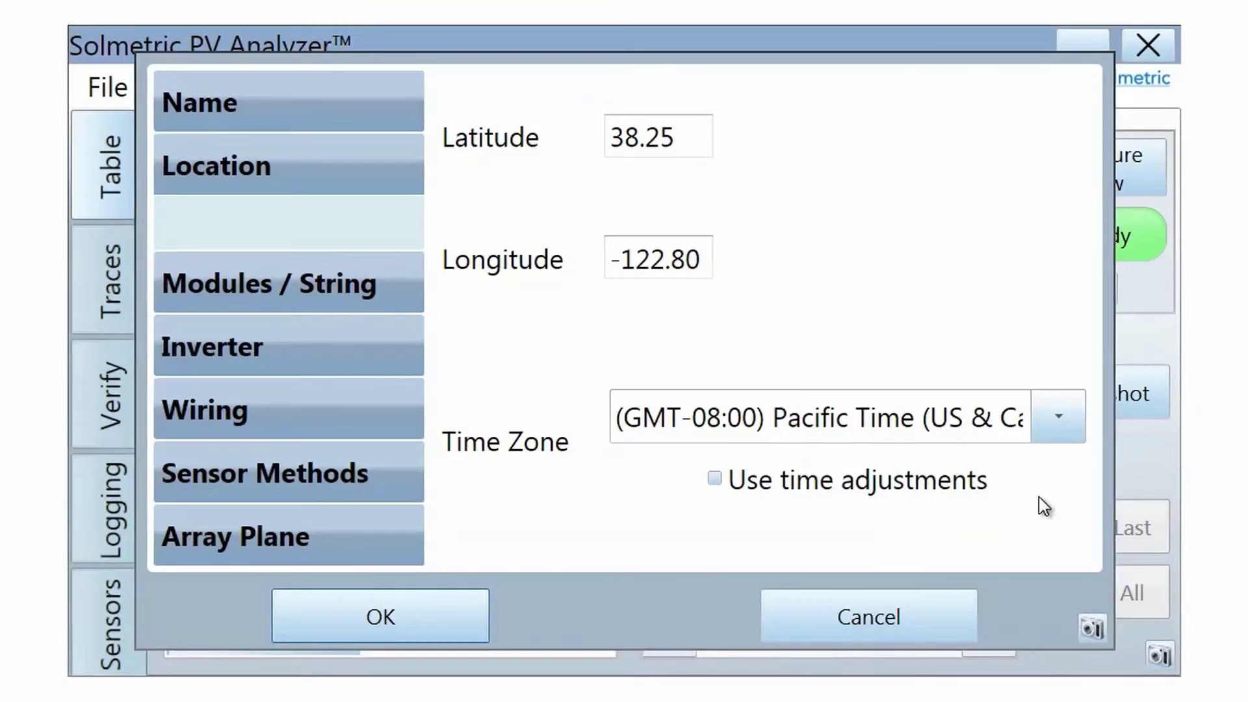
Step: Use the detailed performance model with the Sharp NT-175U1 module for the string
left_click(375, 299)
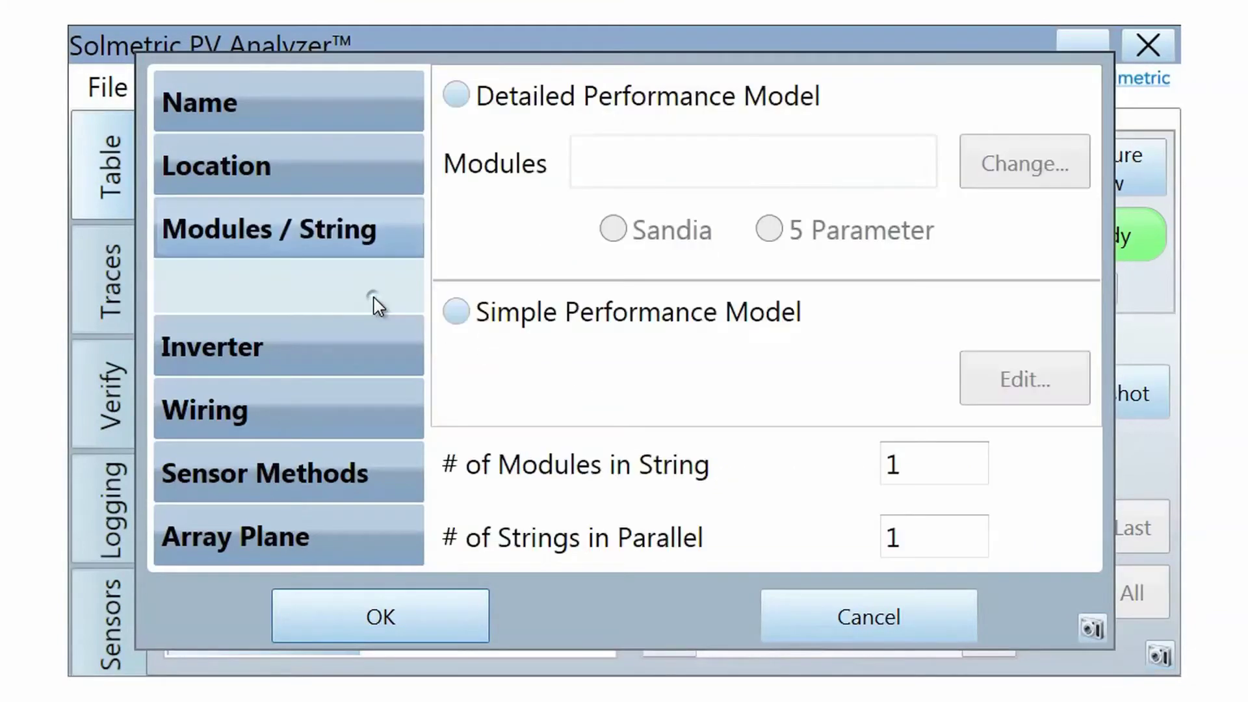
left_click(454, 97)
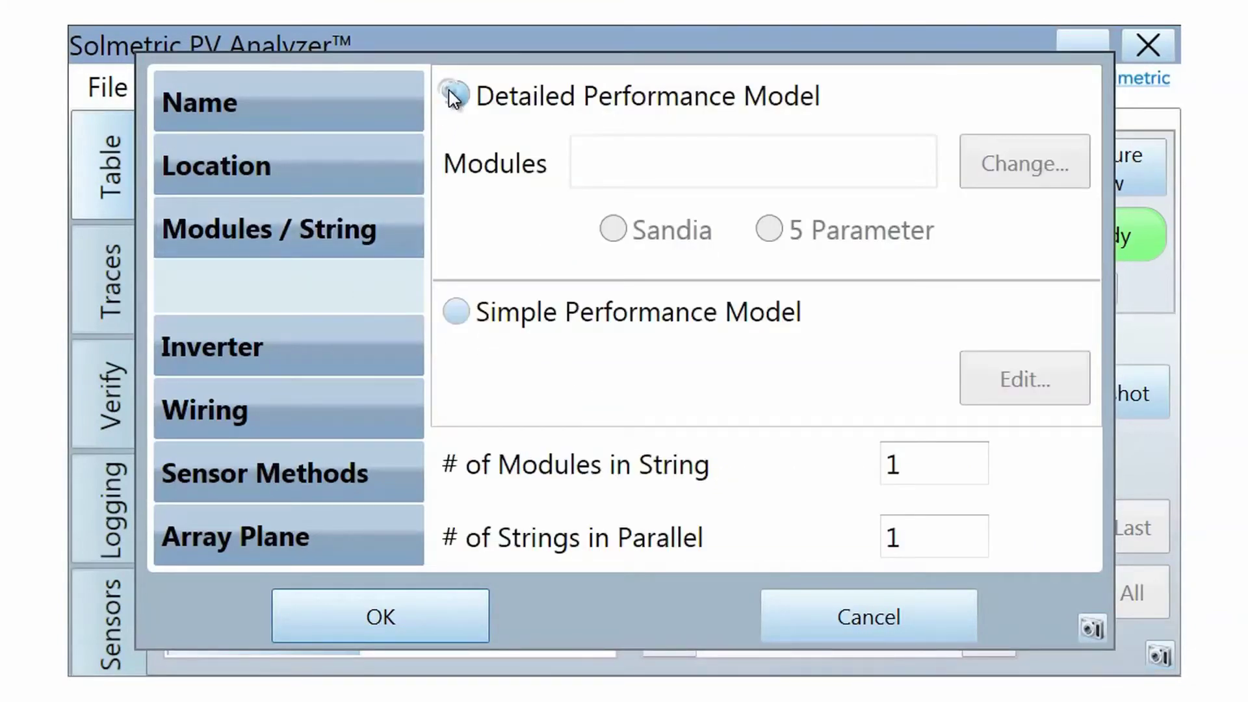
left_click(588, 198)
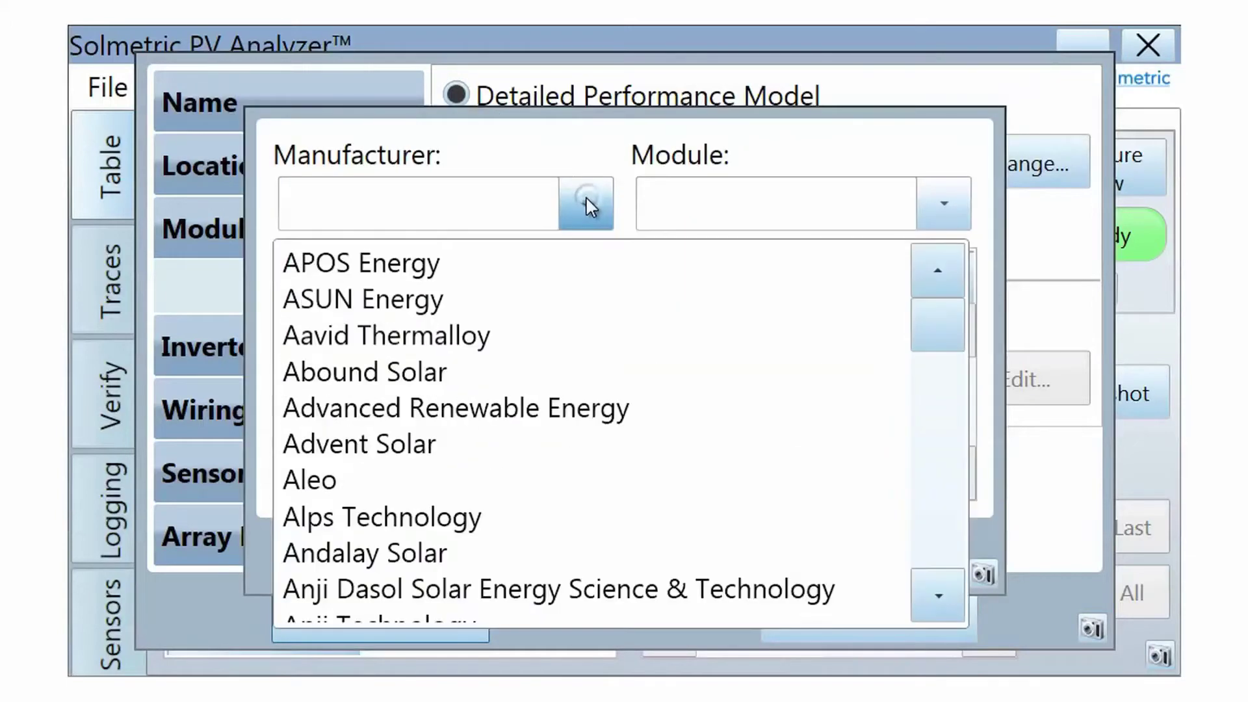
scroll(927, 327, "down", 10)
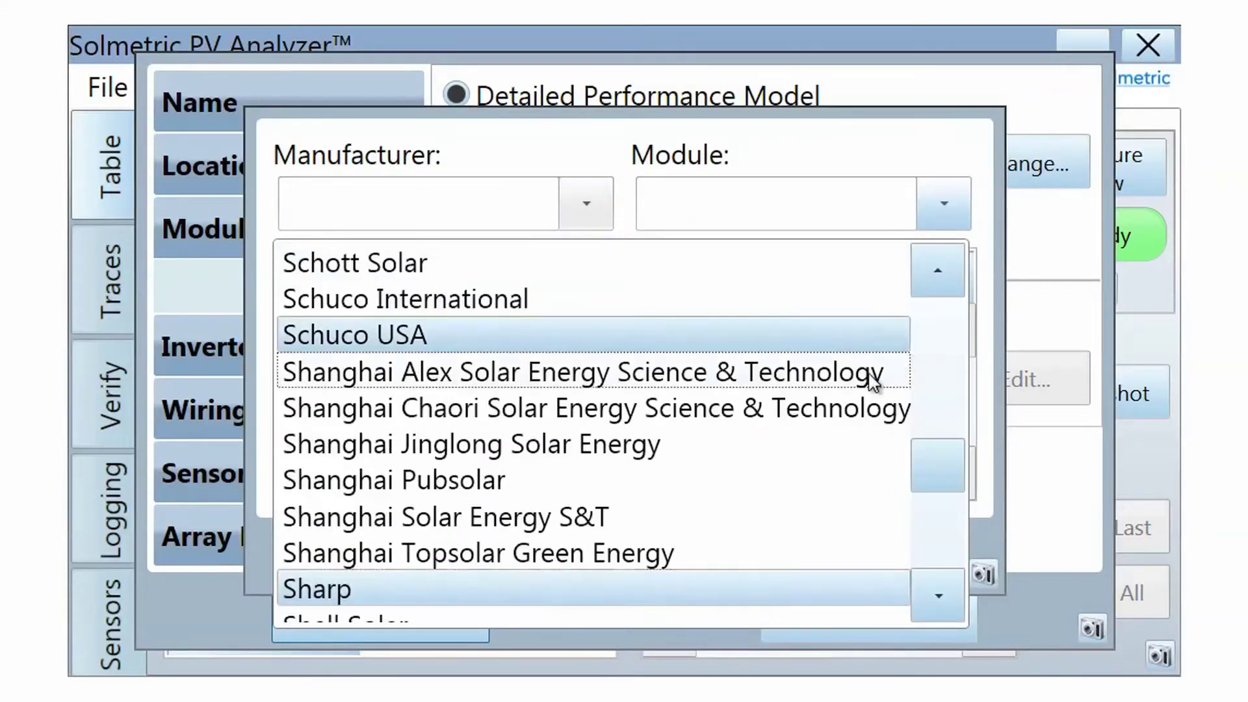
left_click(579, 592)
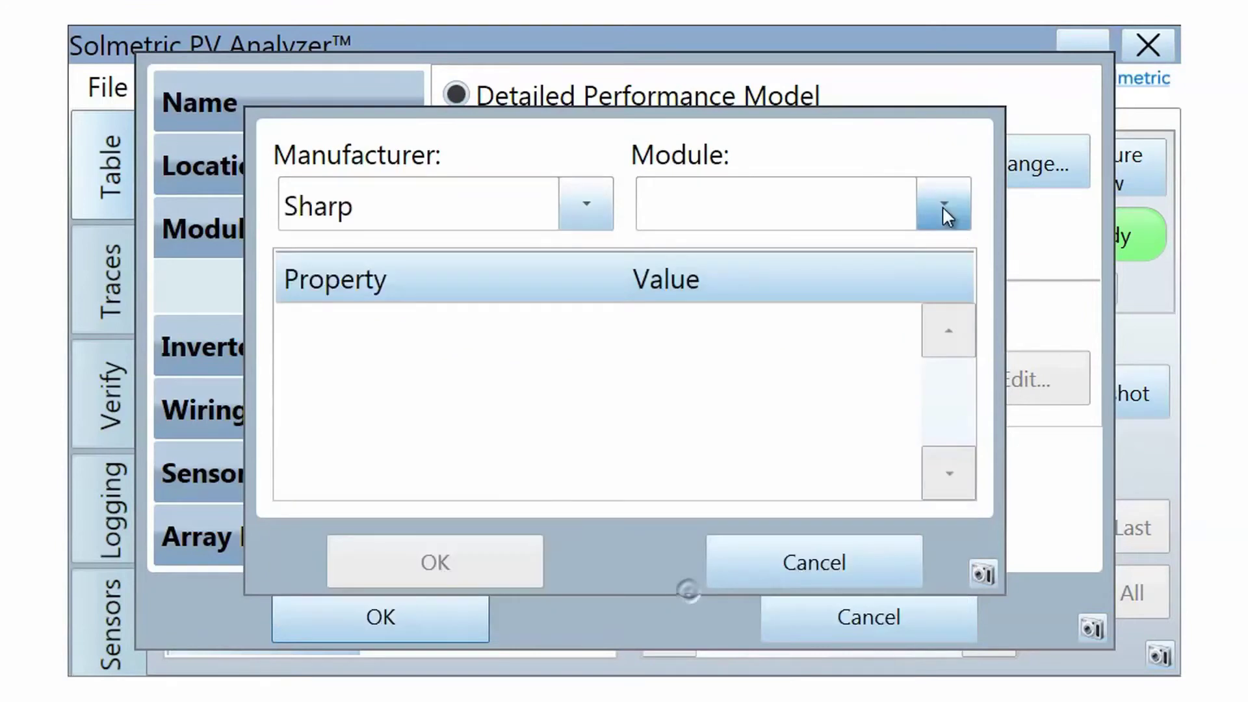
left_click(942, 205)
scroll(836, 307, "down", 10)
left_click(836, 307)
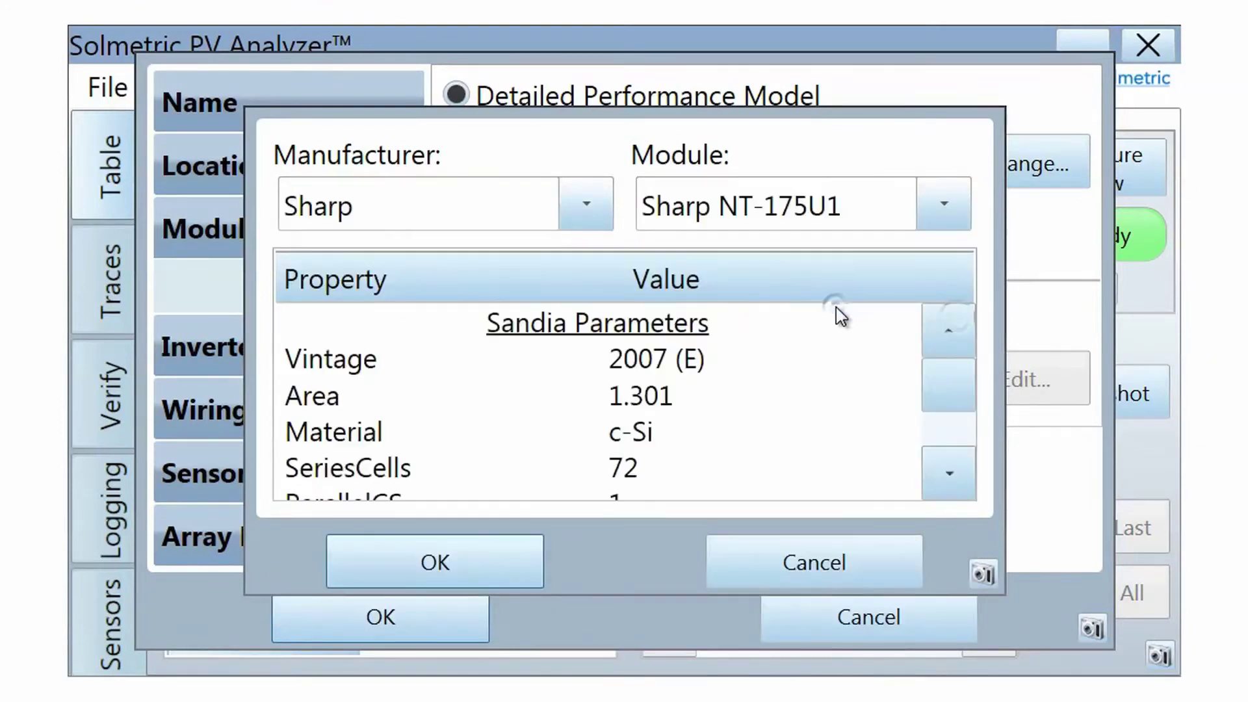
left_click(507, 552)
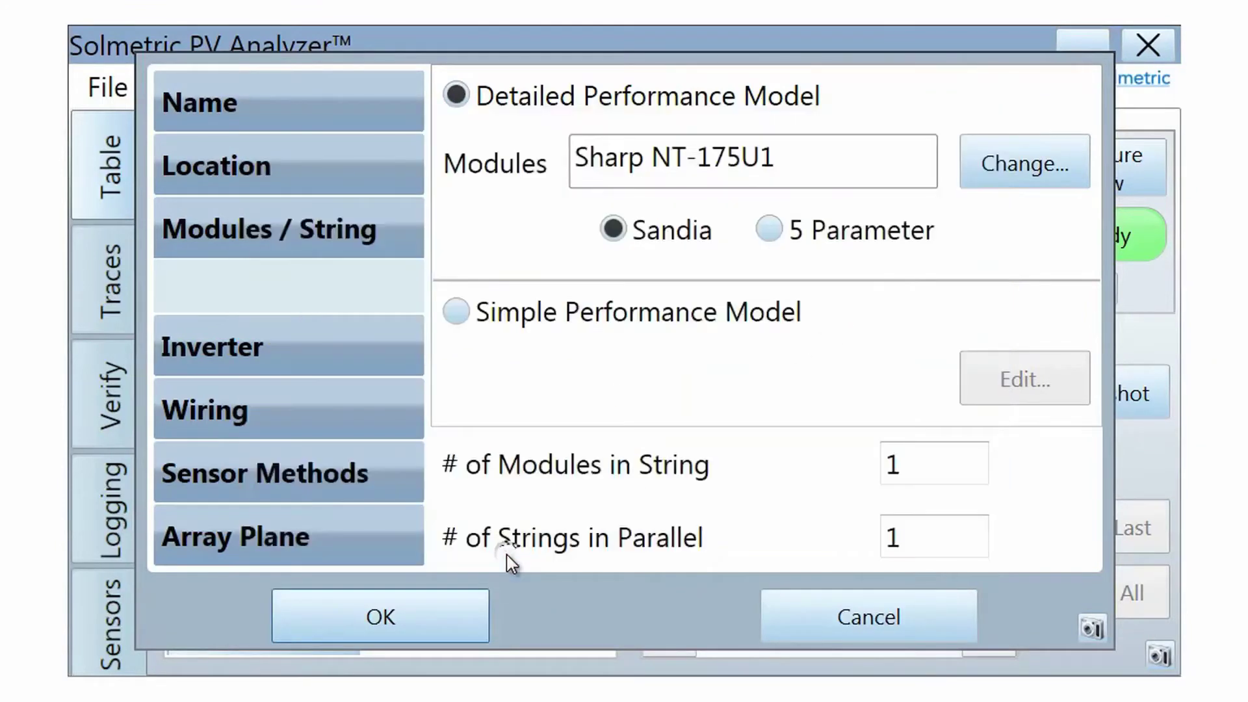
Step: Examine the simple performance model's datasheet values without changing them, and switch back to the detailed performance model
left_click(457, 315)
left_click(997, 378)
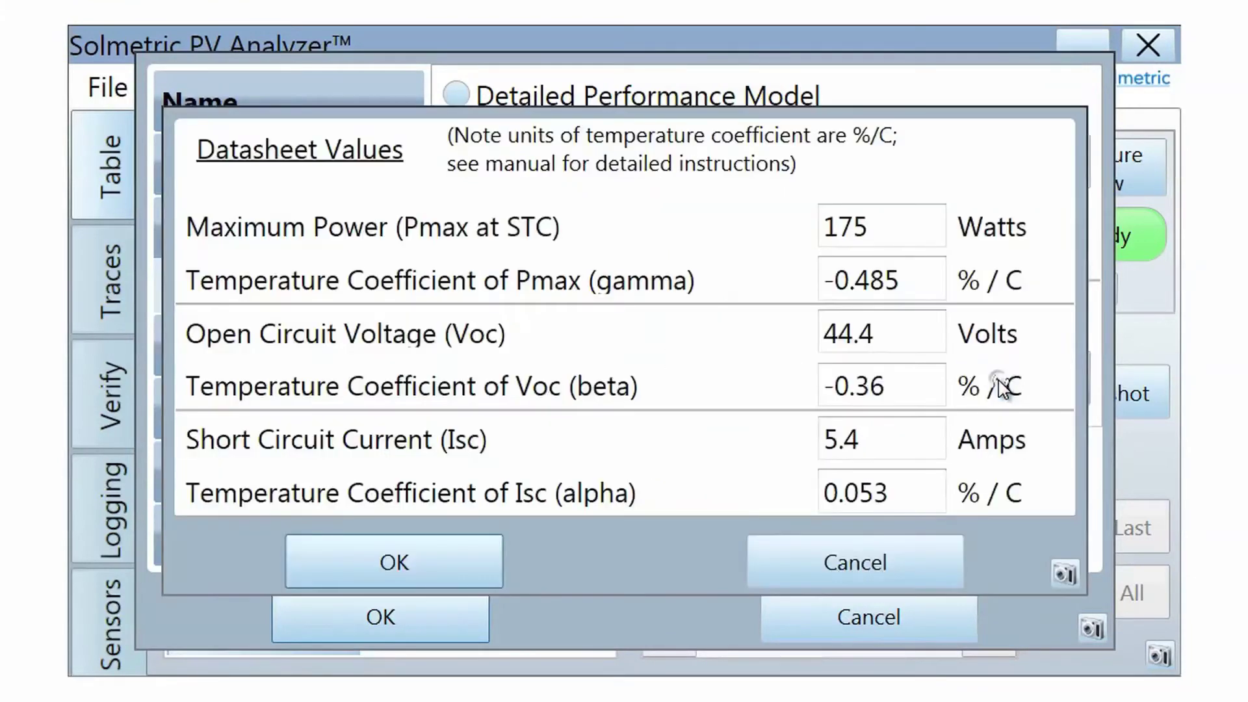
left_click(767, 544)
left_click(456, 96)
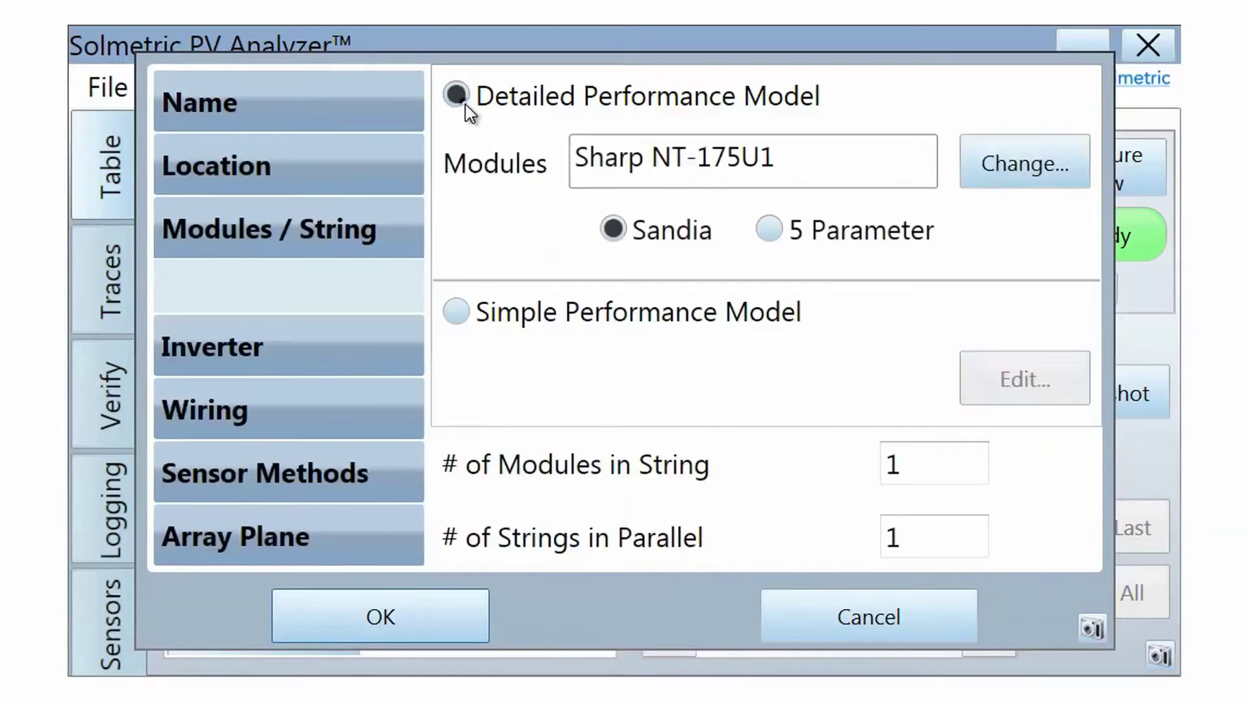
Step: Set the number of modules in the string to 10 and the number of strings in parallel to 2
double_click(940, 470)
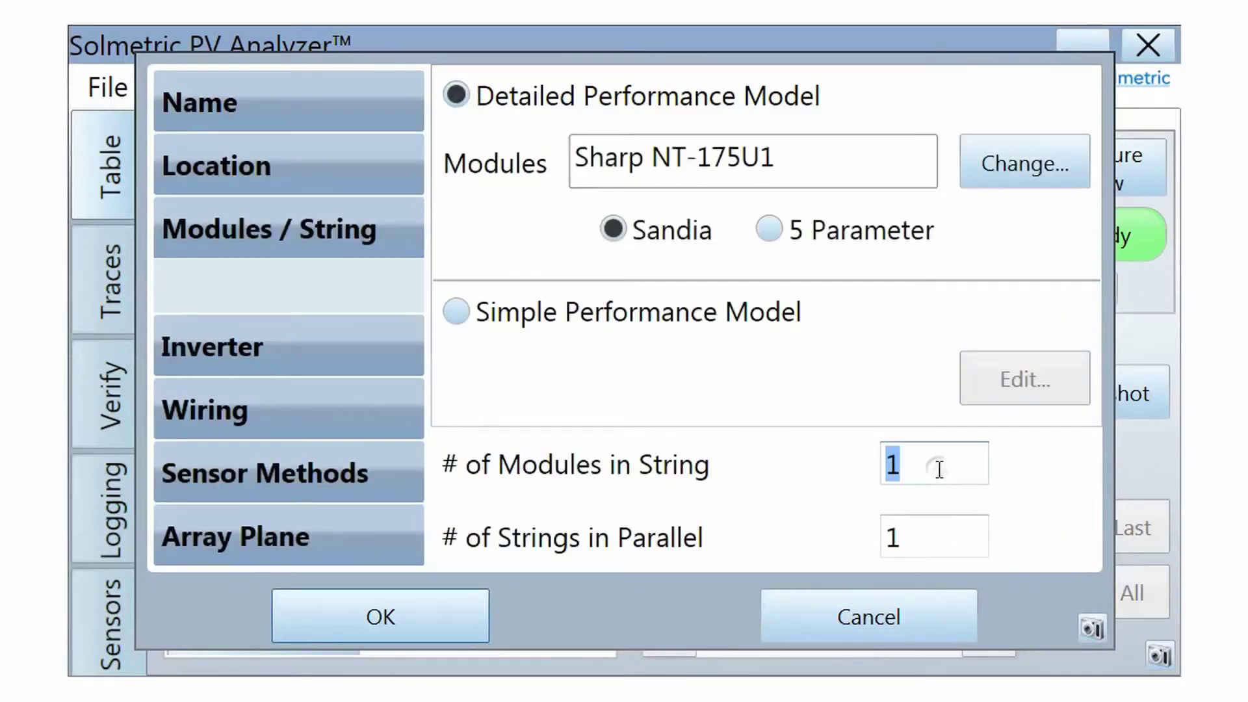
type("10")
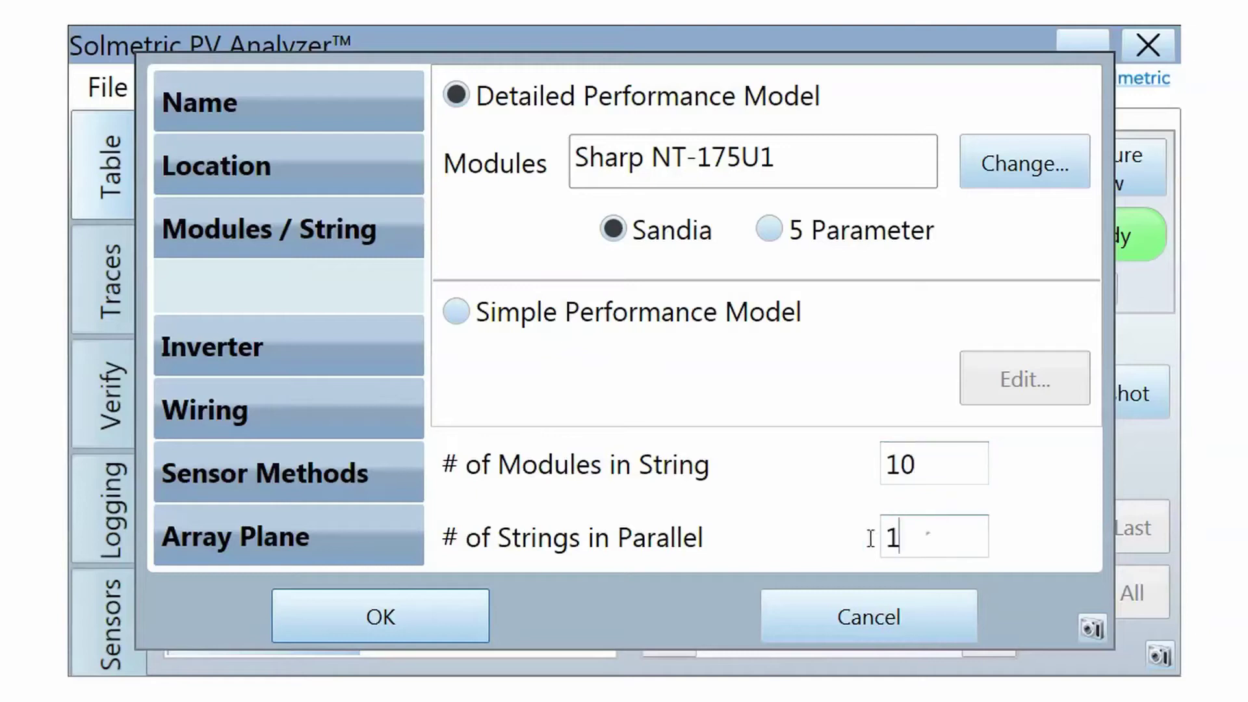
double_click(982, 530)
type("2")
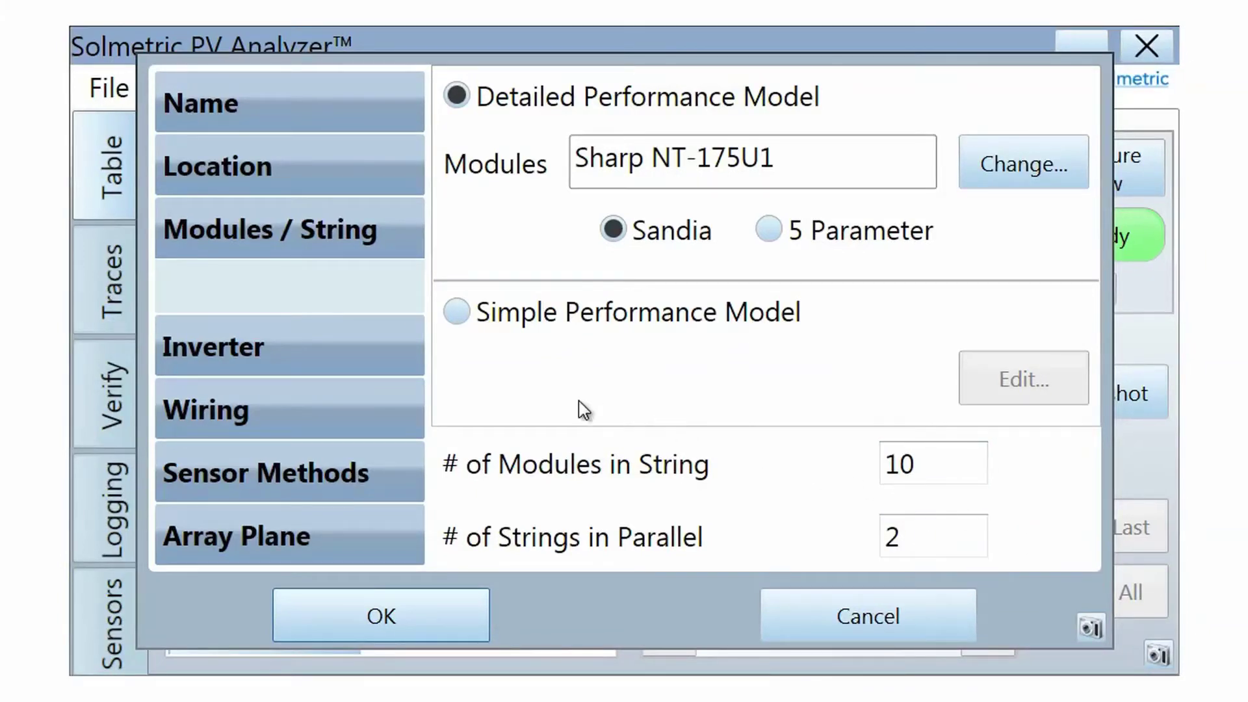
Step: Choose the PV Powered PVP2800 inverter for the model and run an I-V trace measurement
left_click(393, 329)
left_click(587, 204)
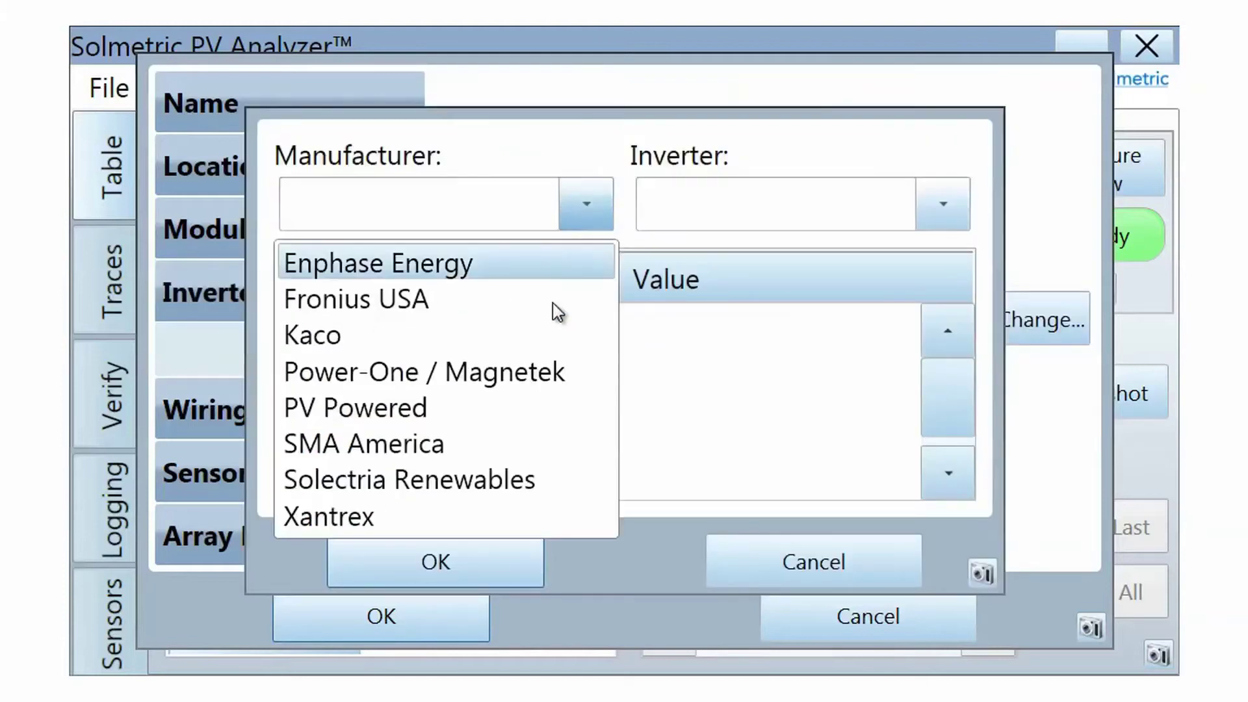
left_click(547, 408)
left_click(965, 207)
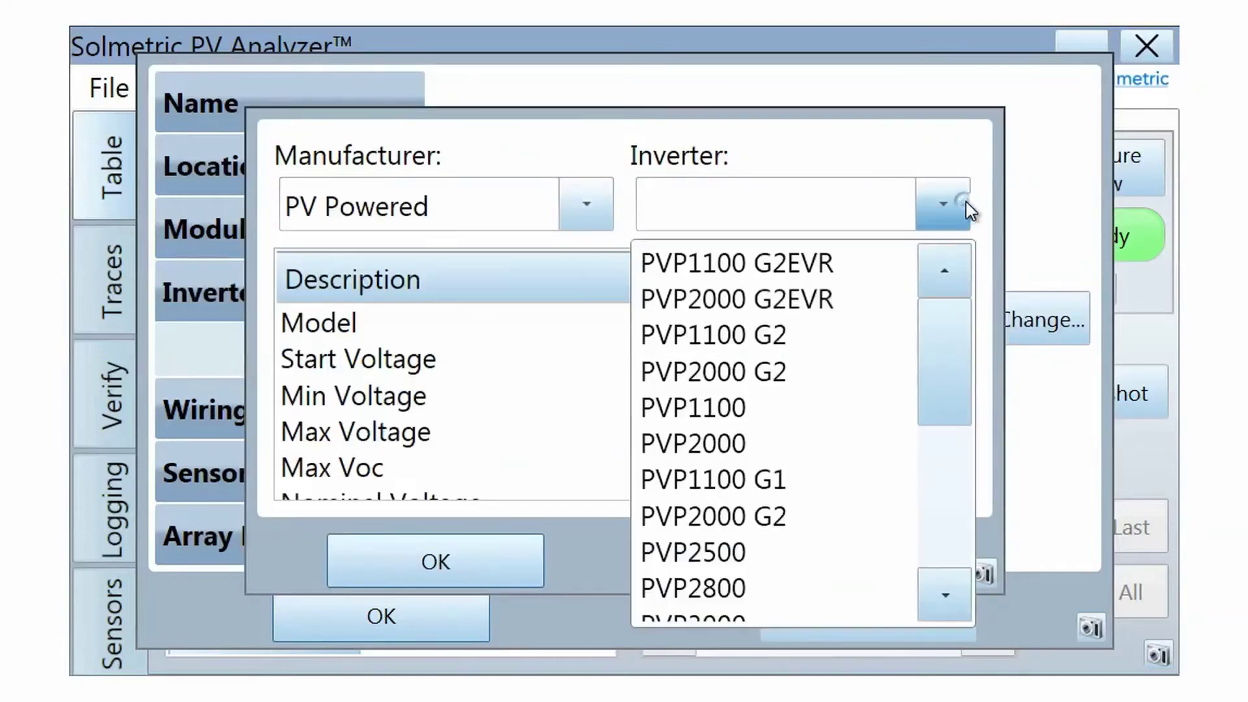
left_click(699, 586)
left_click(524, 565)
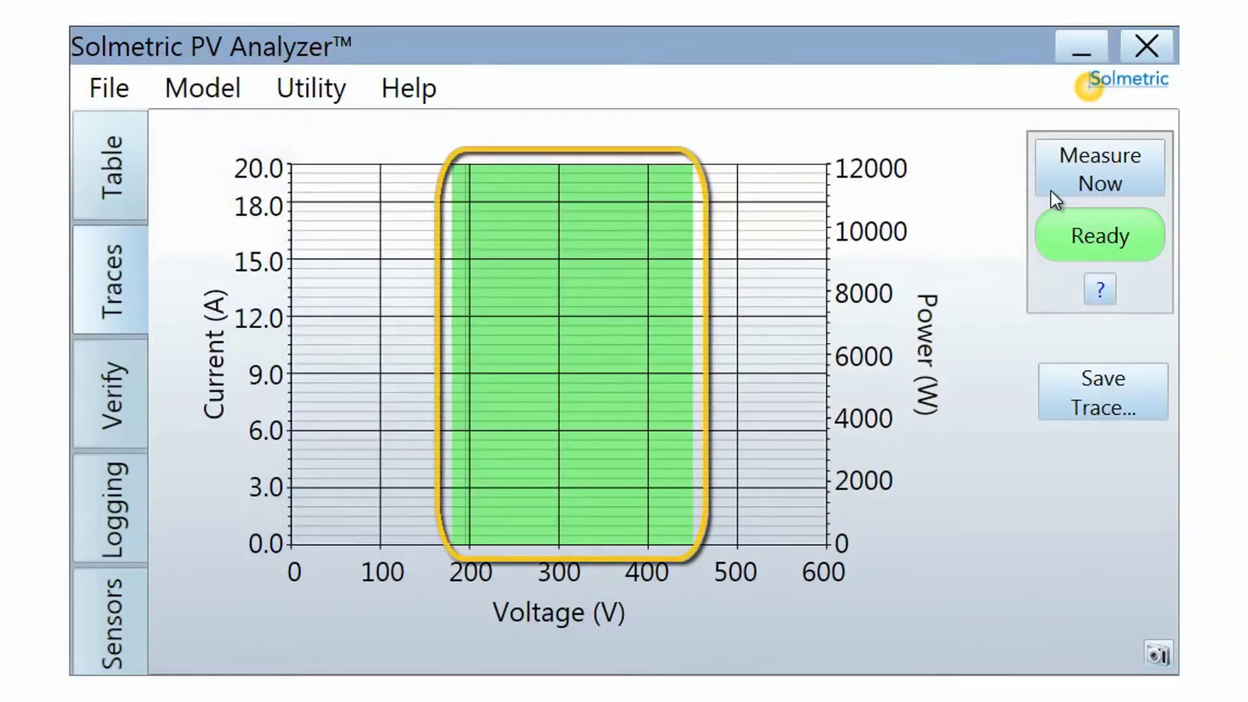
left_click(1091, 165)
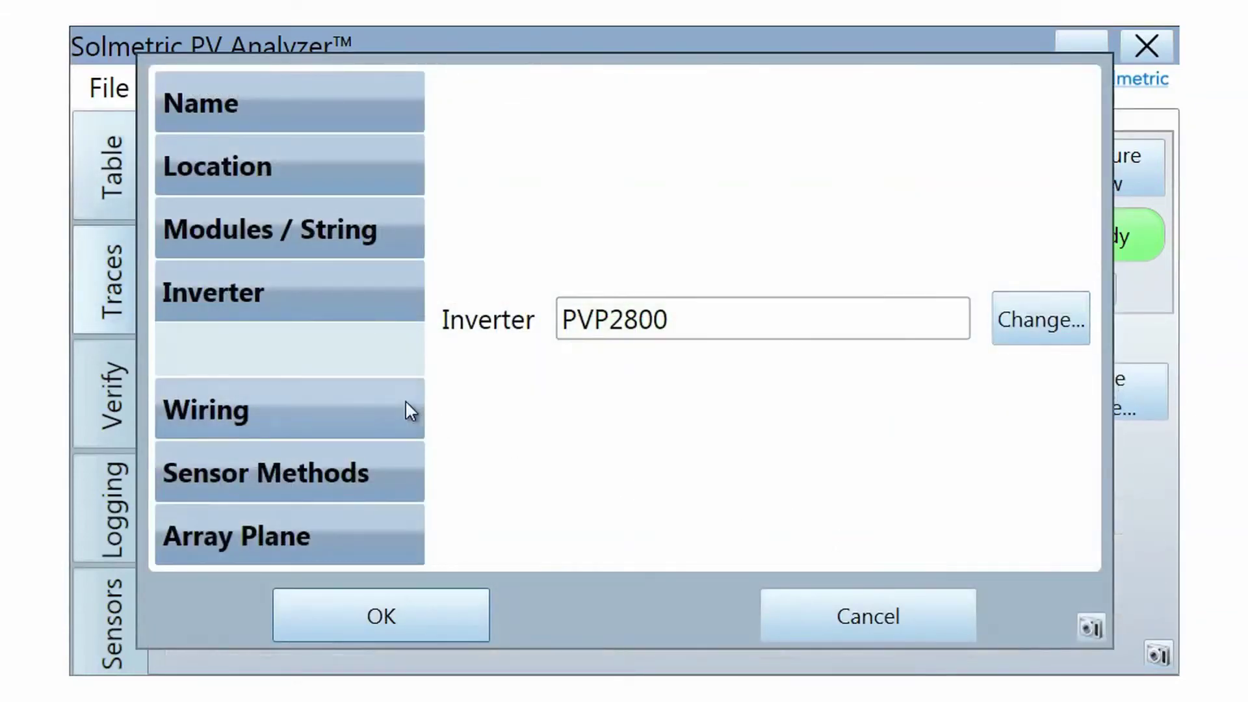
Step: Set the model's wiring to 12 AWG gauge with a one-way wire length of 20 feet
left_click(404, 408)
left_click(1069, 199)
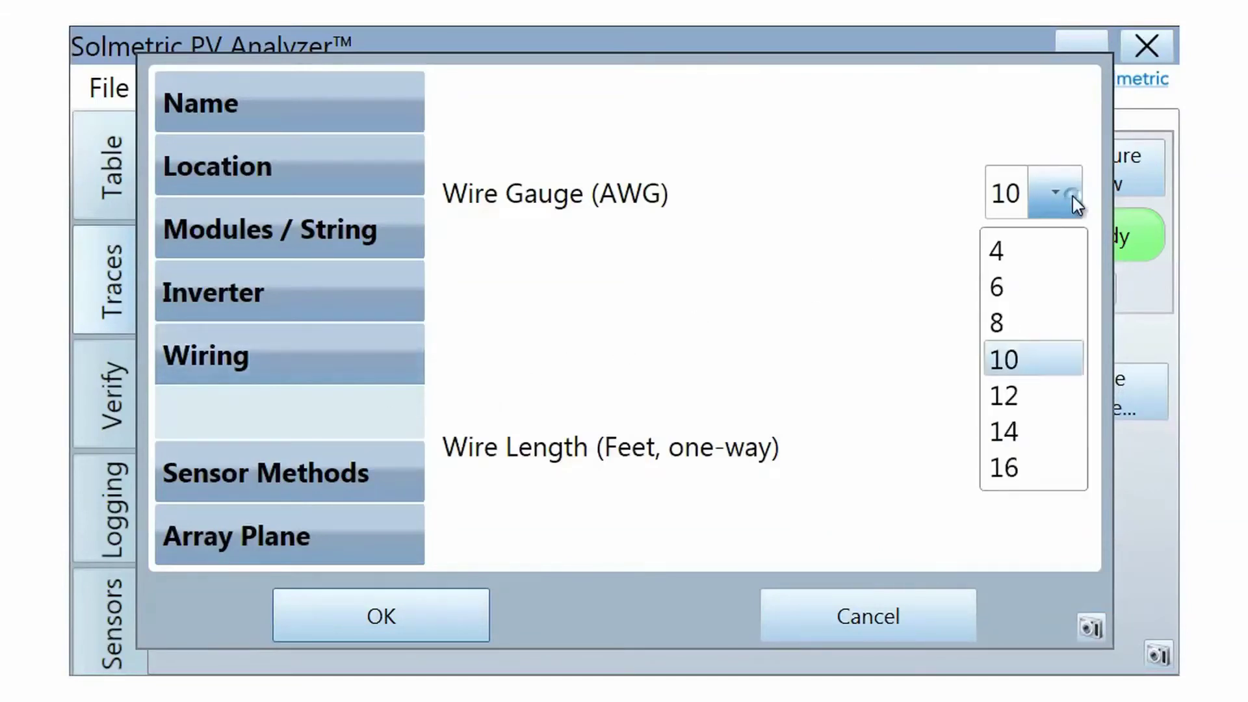
left_click(1061, 394)
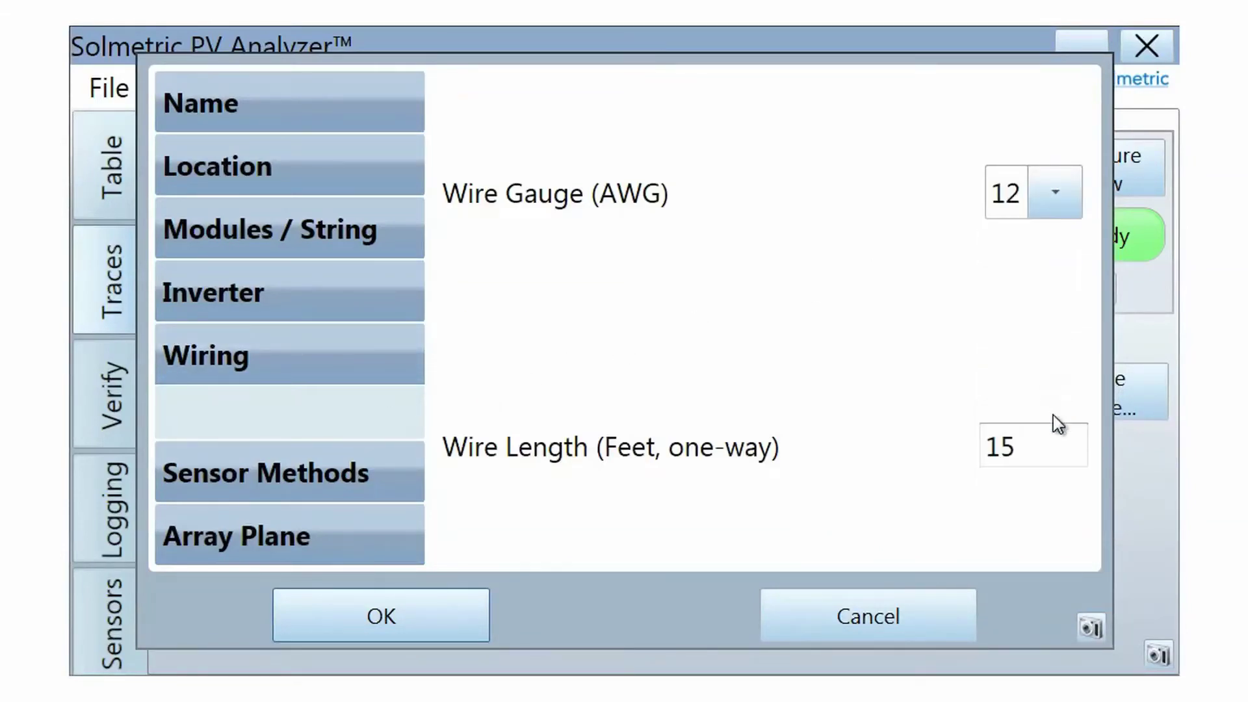
left_click(1048, 434)
type("20")
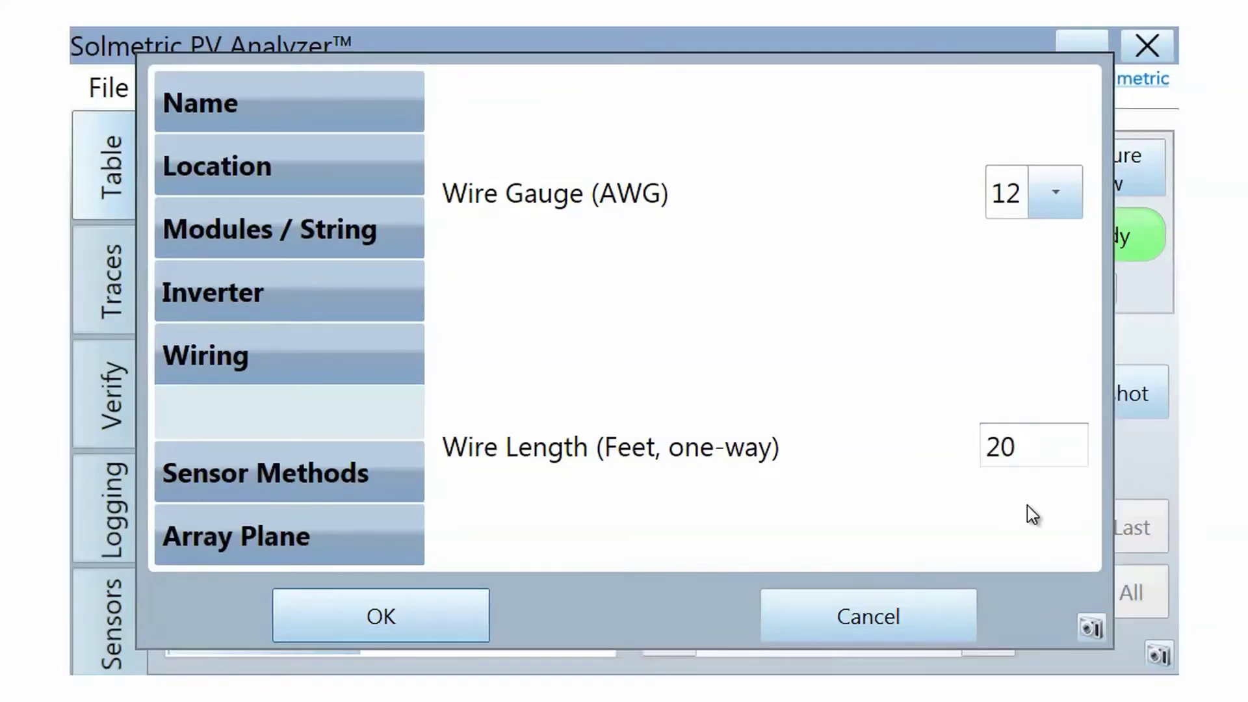
Step: Set the sensor methods to wireless irradiance and temperature sensors, with a cal factor of 29.4 mV/1000W/m² and an offset of 4.0 deg C
left_click(400, 473)
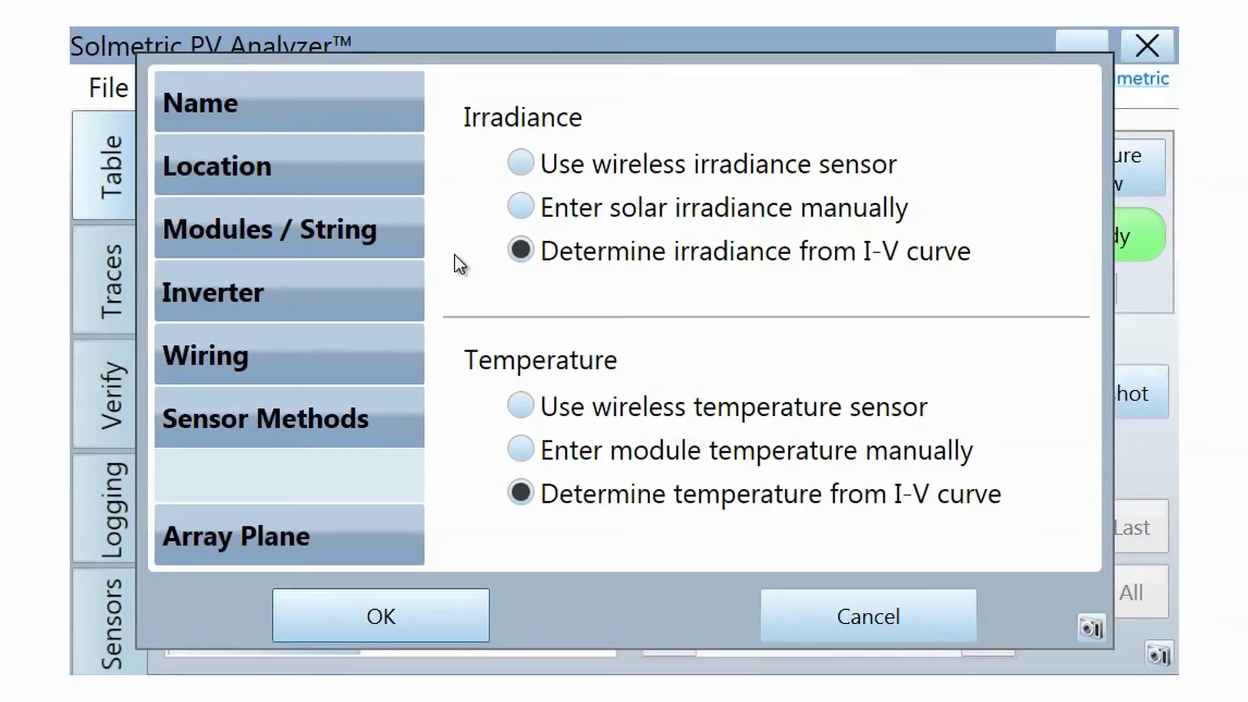
left_click(528, 165)
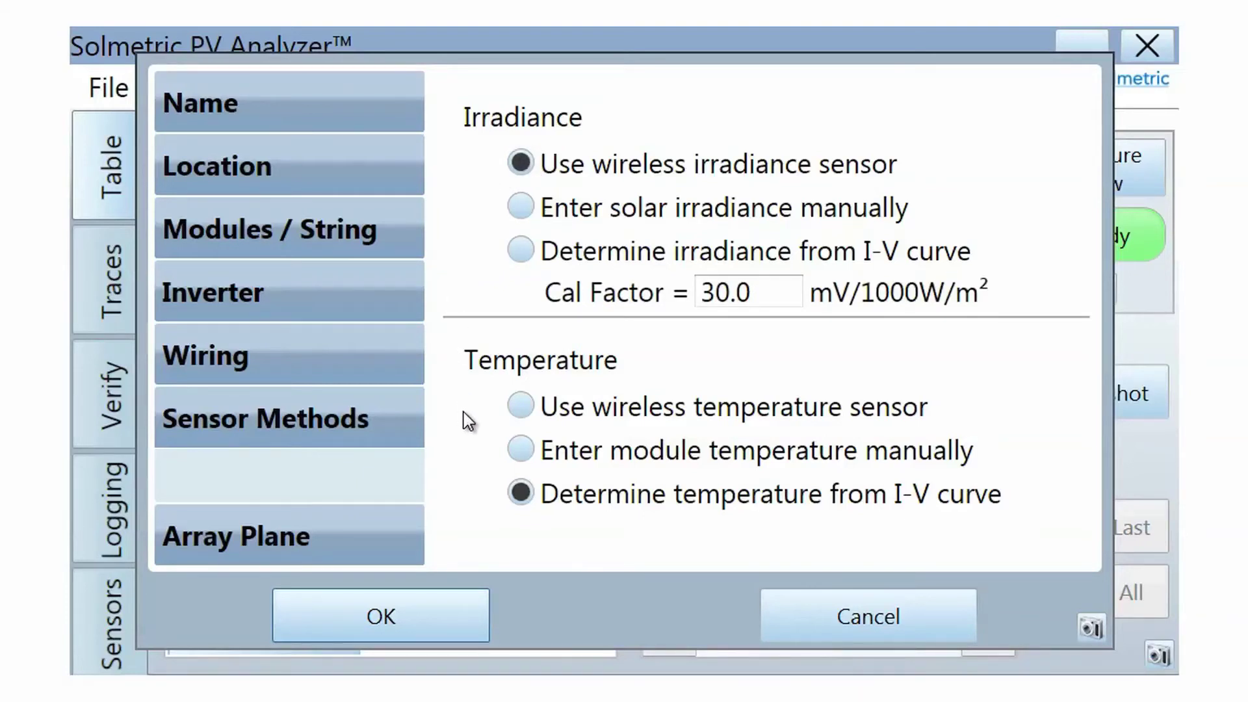
left_click(528, 408)
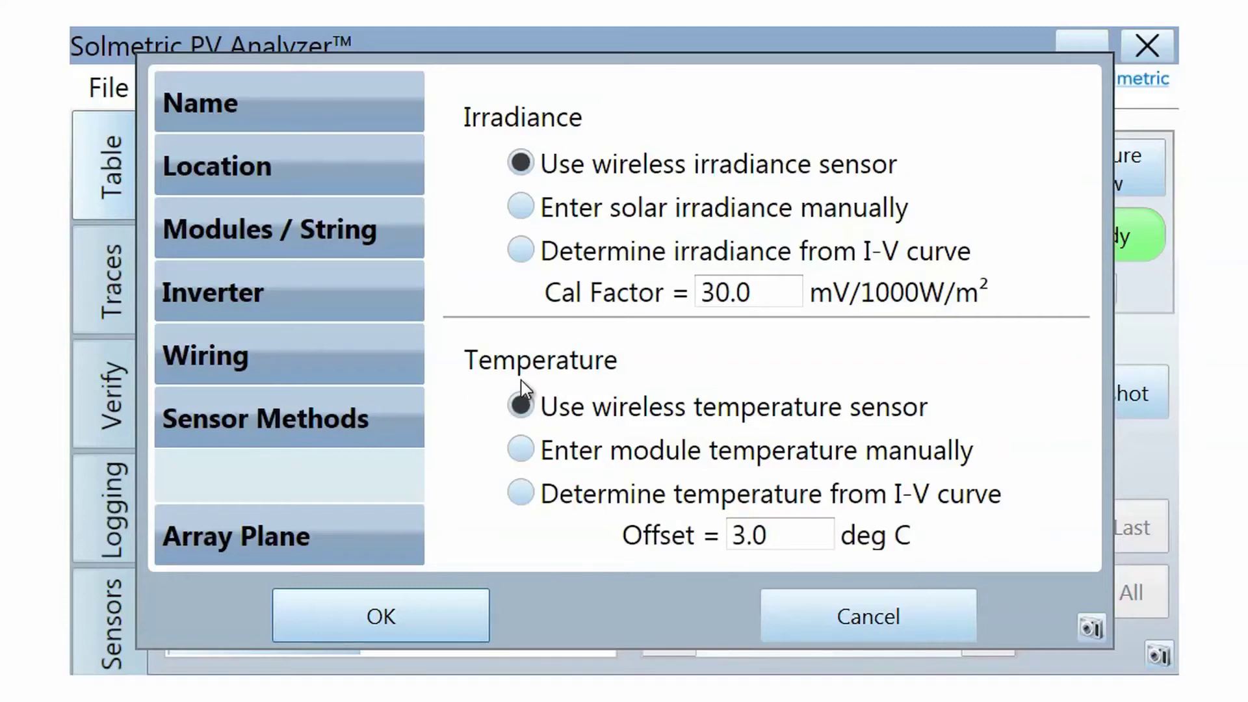
left_click(782, 299)
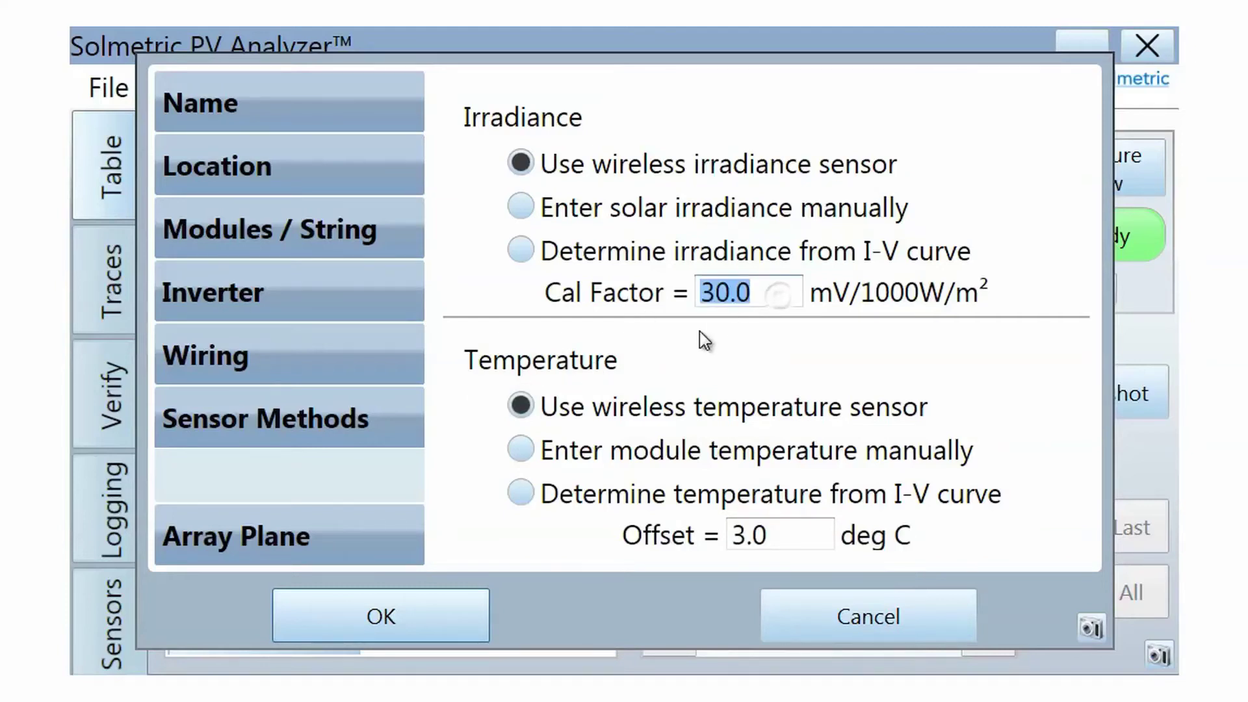
type("29.")
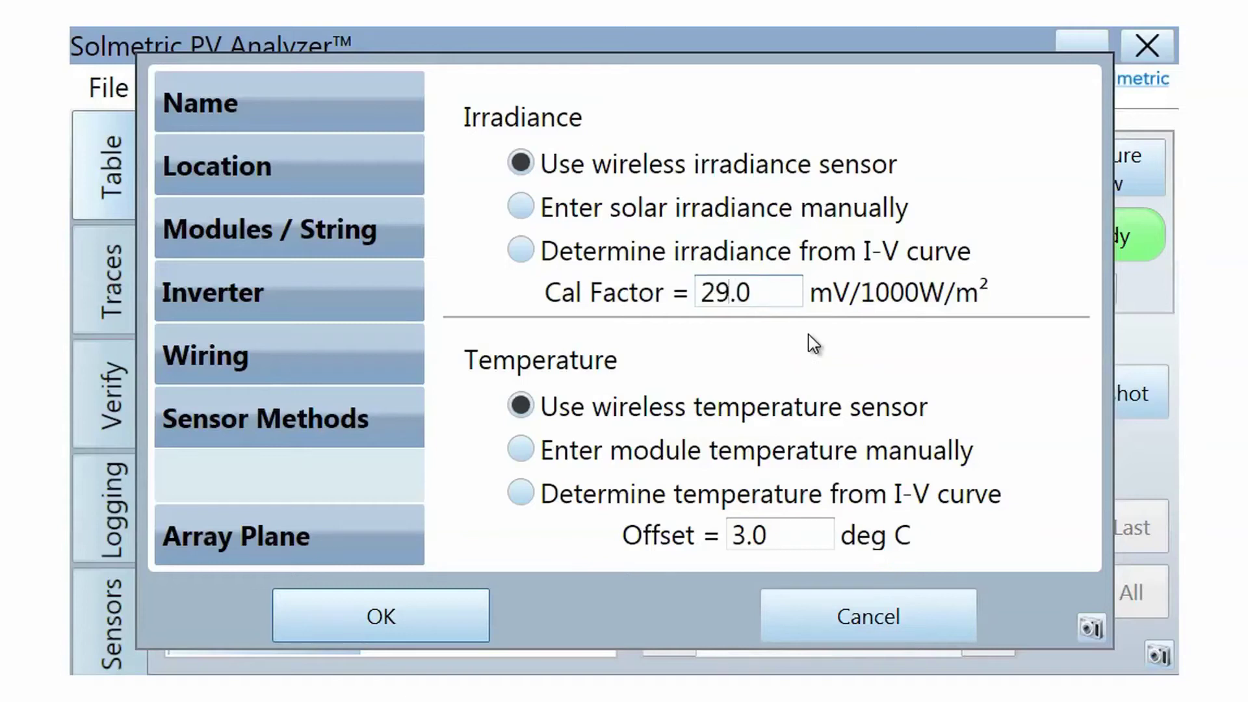
type("4")
left_click(817, 537)
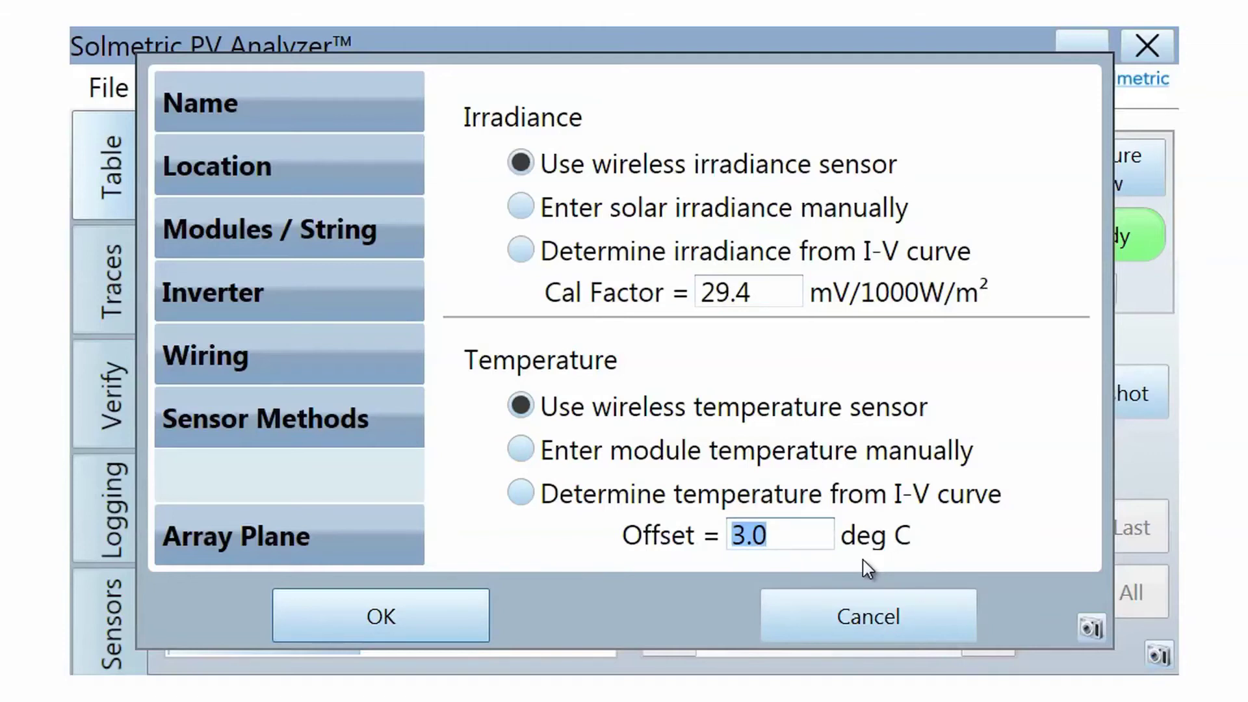
type("4")
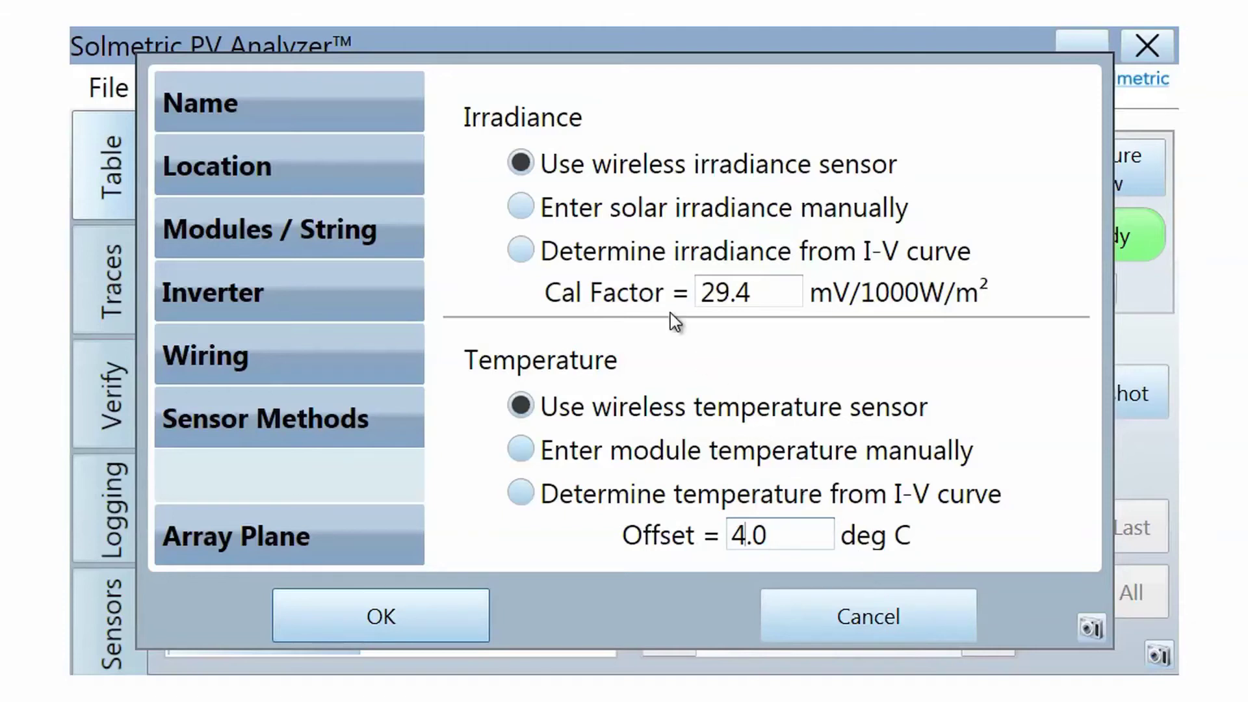
Step: Switch irradiance and module temperature to manual entry, with an irradiance of 865 W/m² and a PV temperature of 54 deg C
left_click(522, 206)
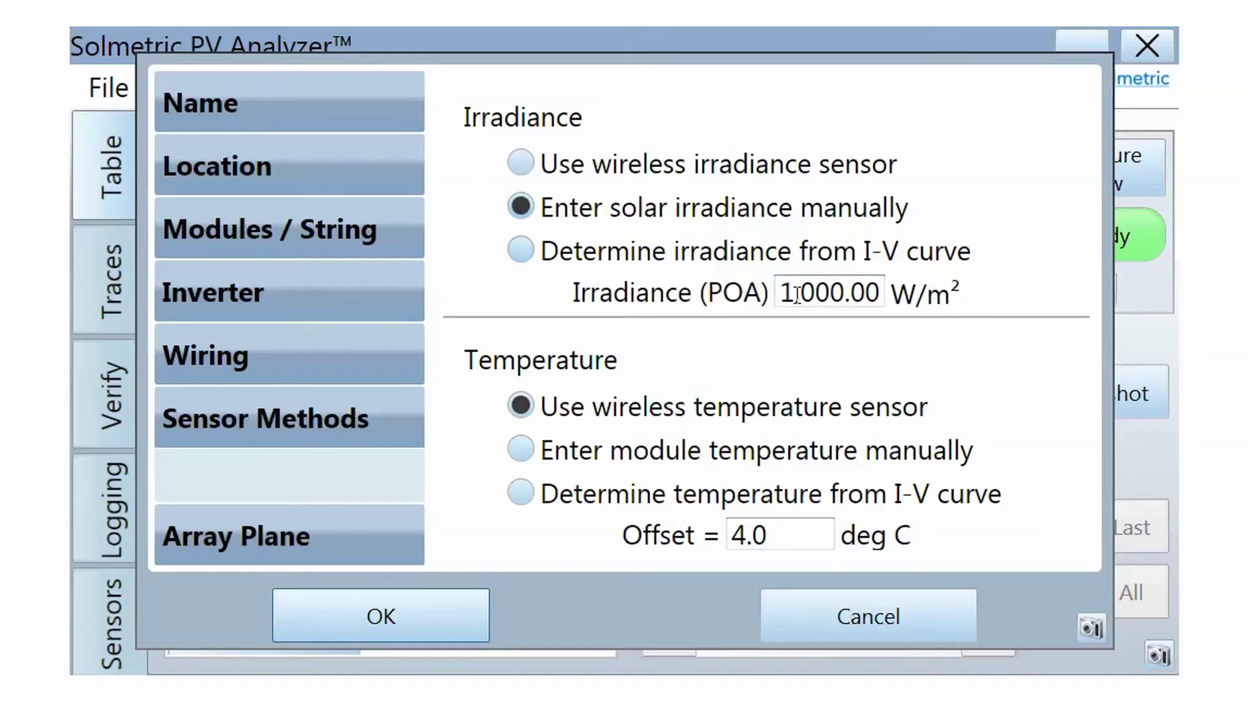
left_click(525, 450)
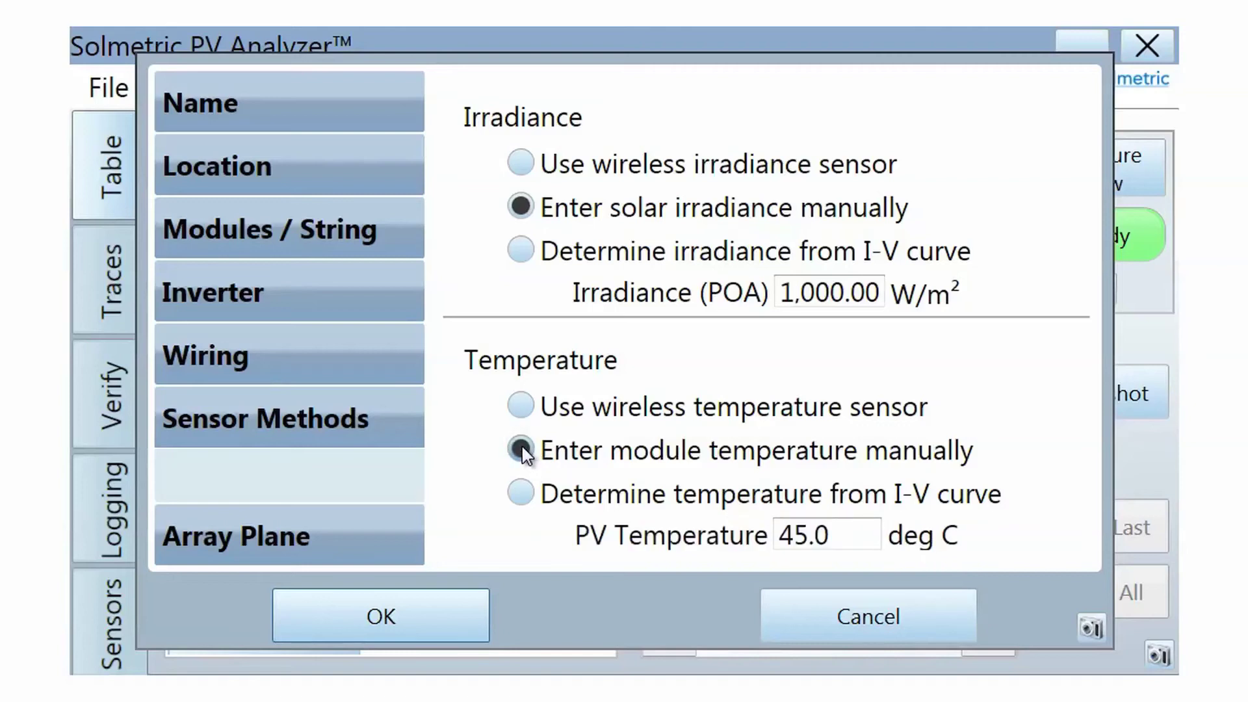
double_click(877, 291)
type("865")
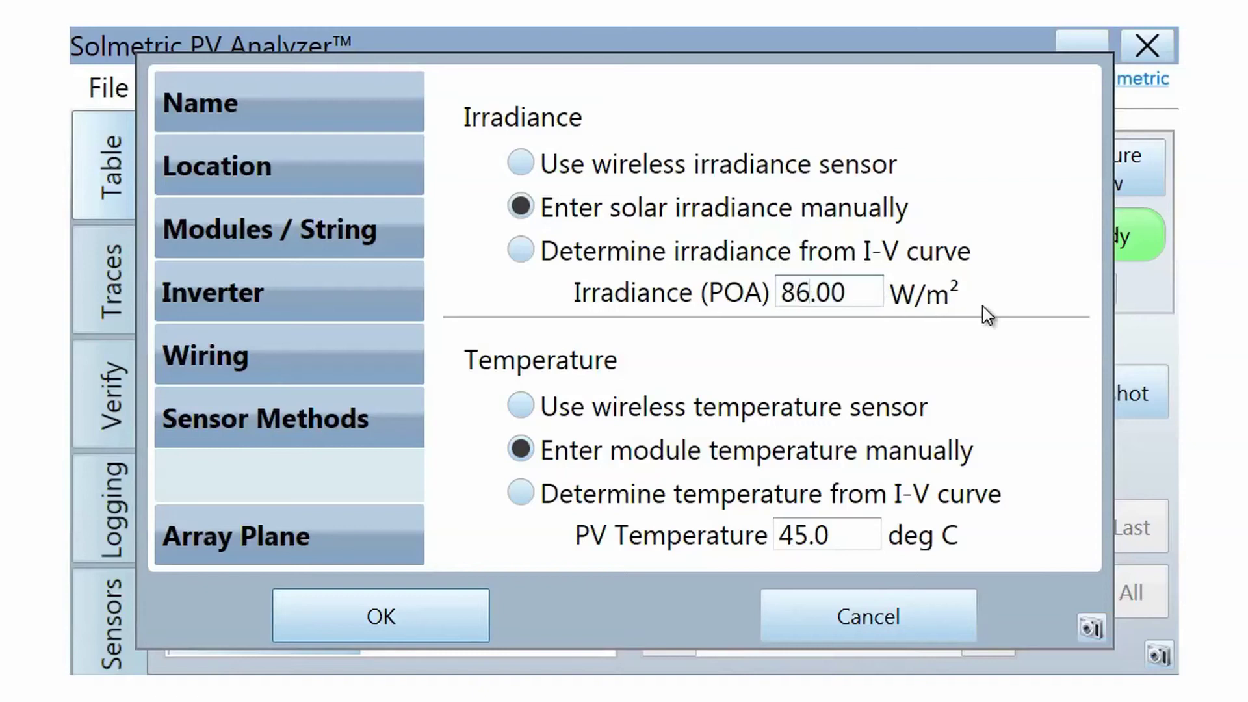
double_click(852, 535)
type("54")
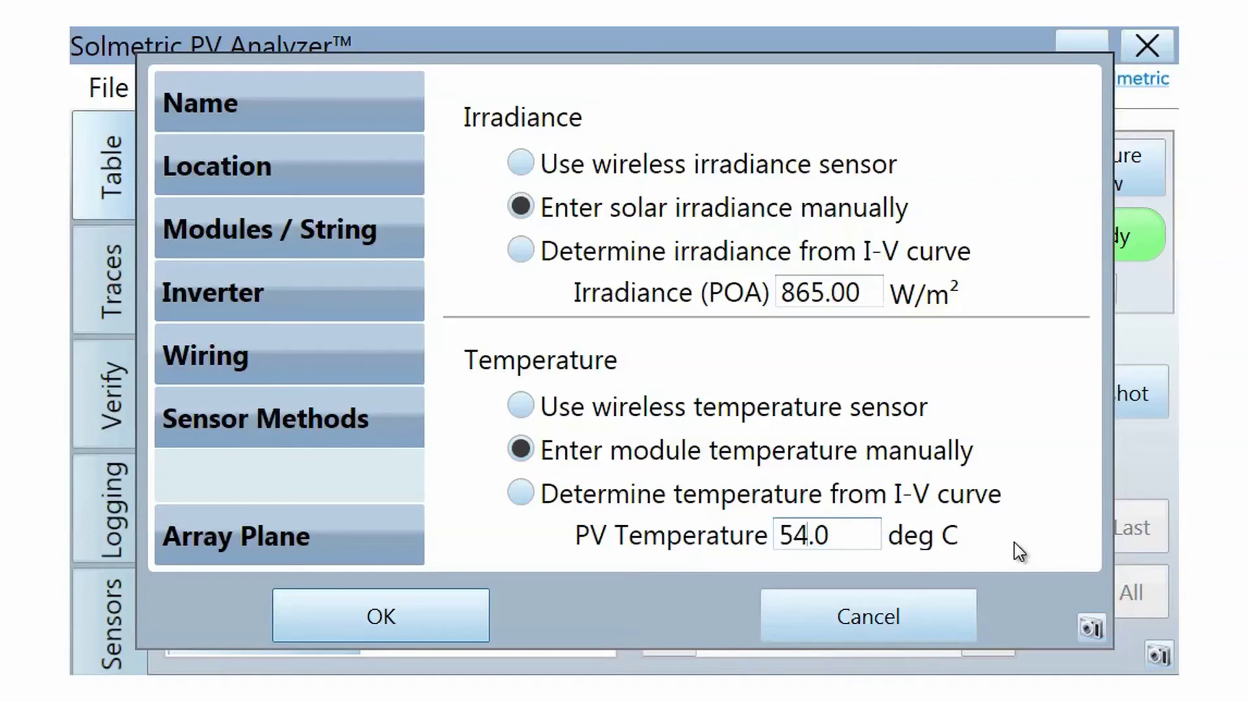
Step: Choose to determine both the irradiance and the temperature from the I-V curve
left_click(525, 253)
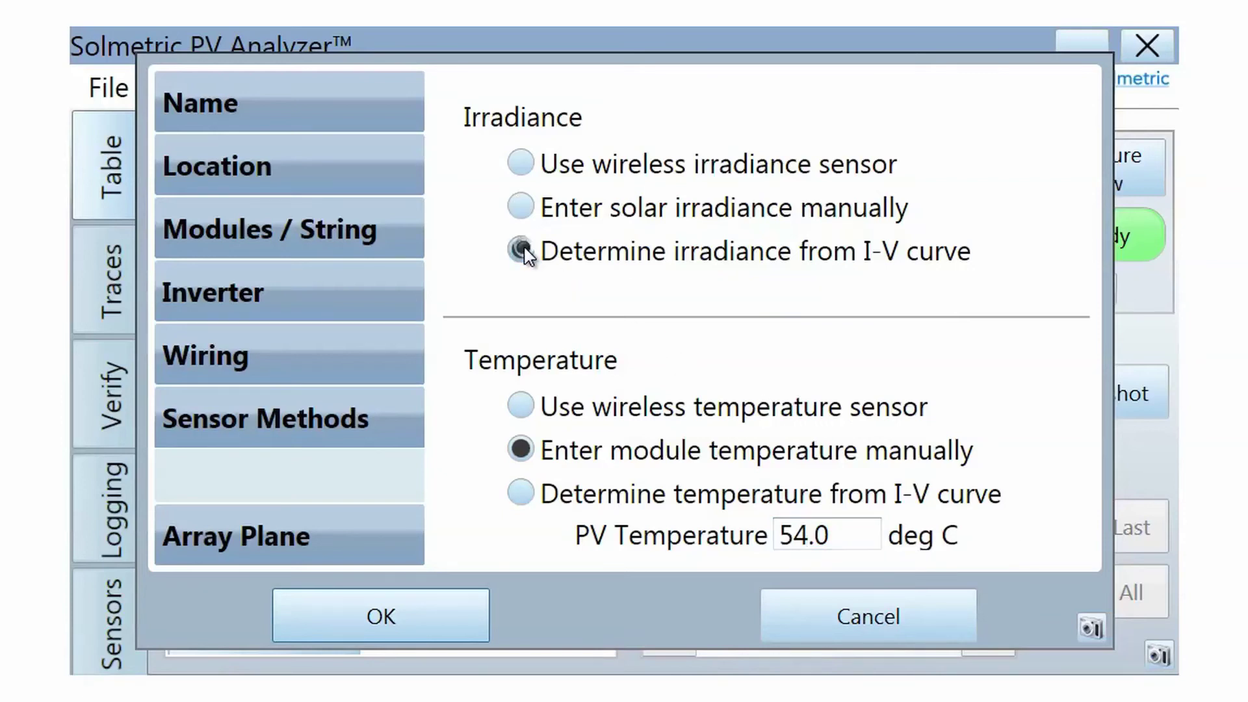
left_click(524, 495)
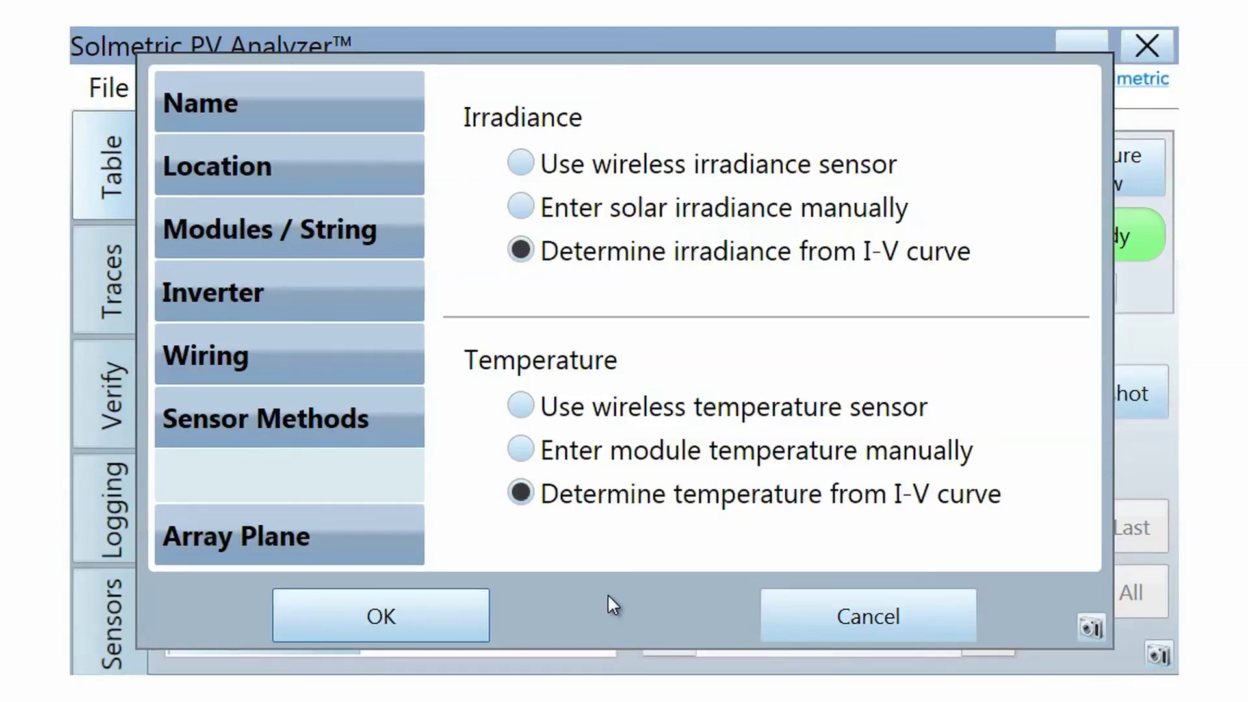
Step: Set the array plane's slope to 22 degrees and azimuth to 160 degrees from true North, and accept the model settings
left_click(374, 531)
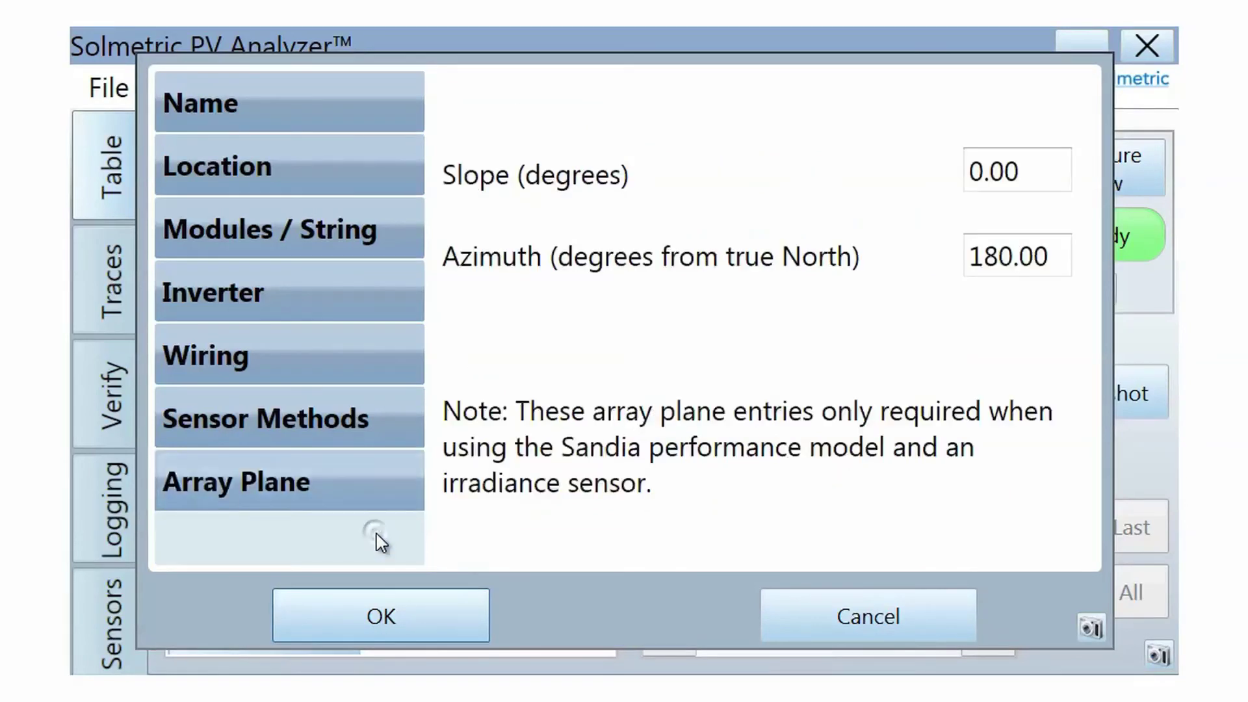
left_click(1041, 171)
type("22")
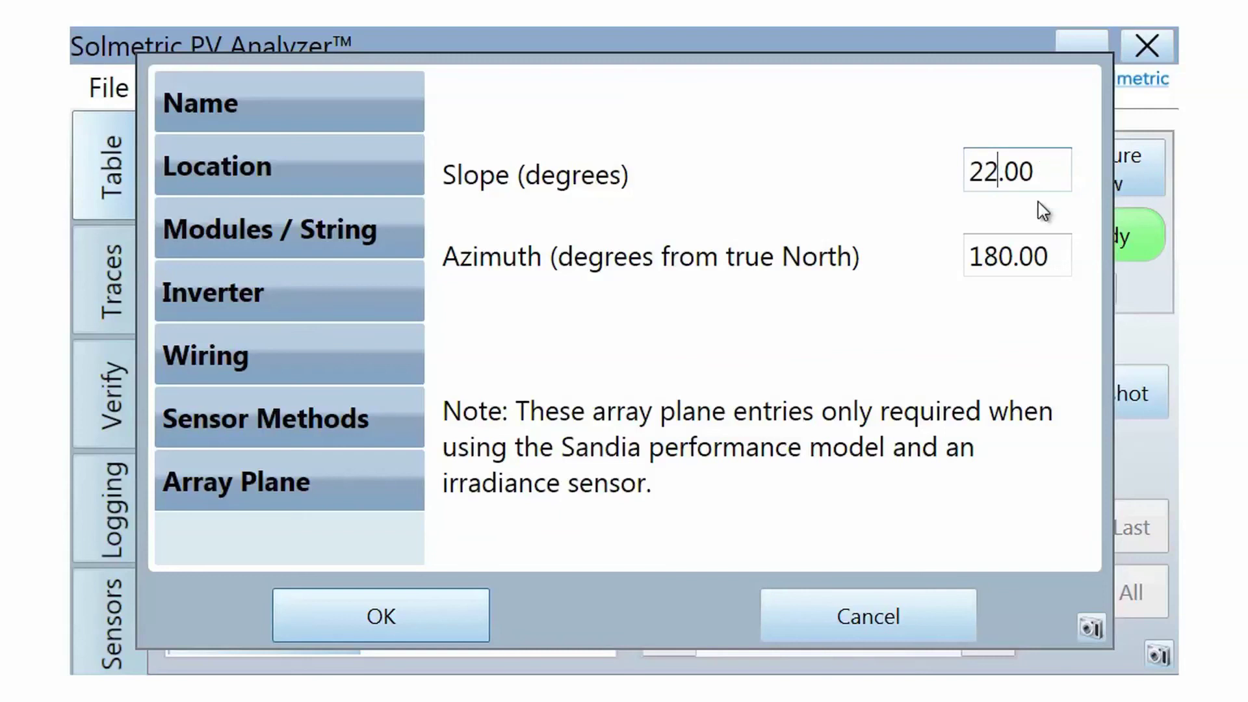
left_click(1055, 257)
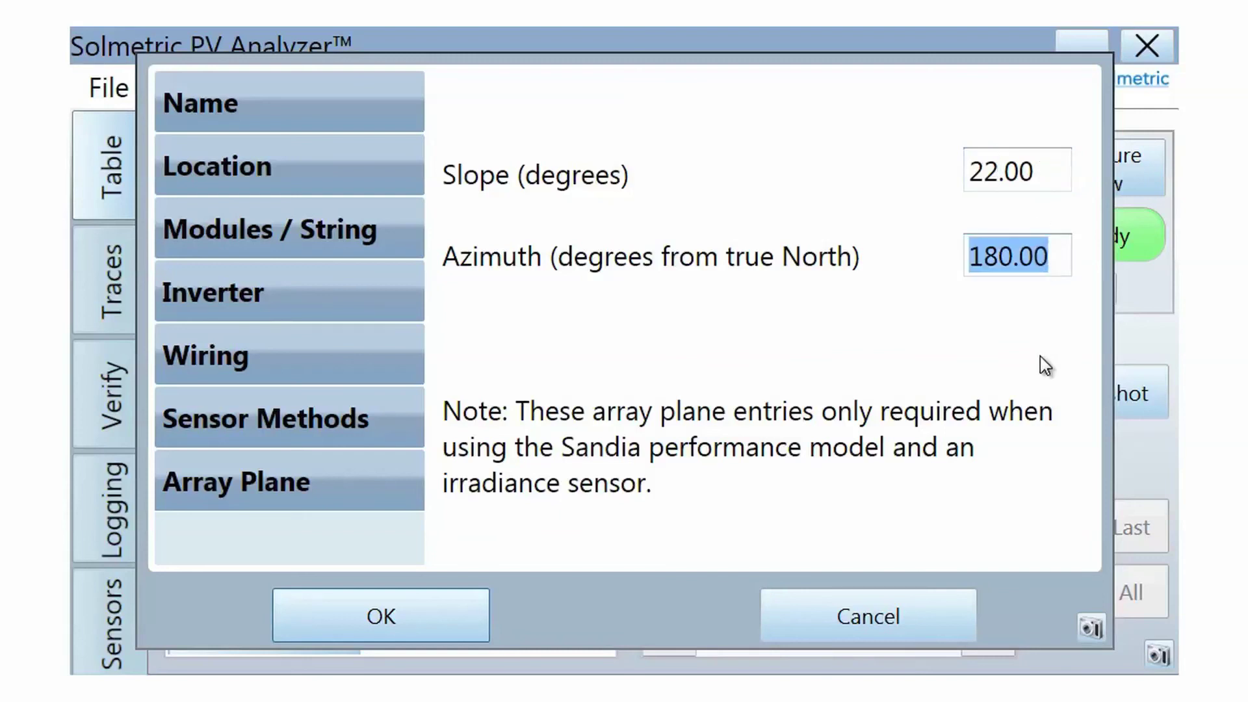
type("16")
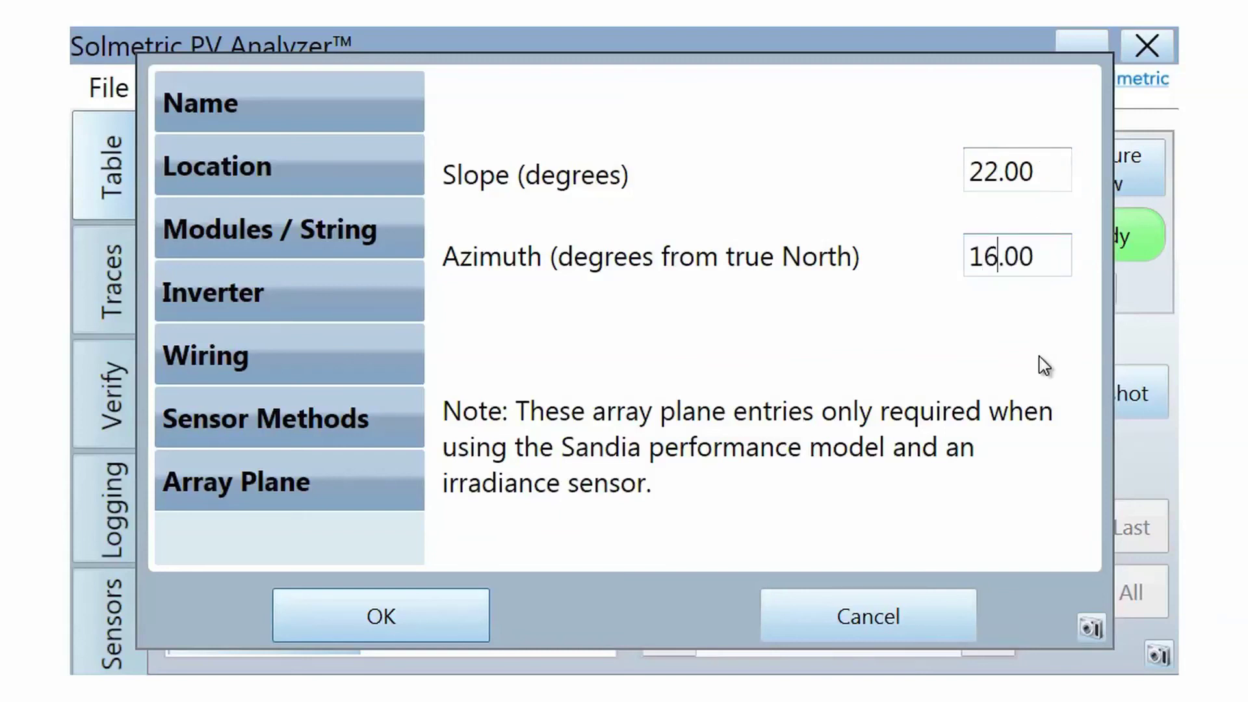
type("0")
left_click(415, 605)
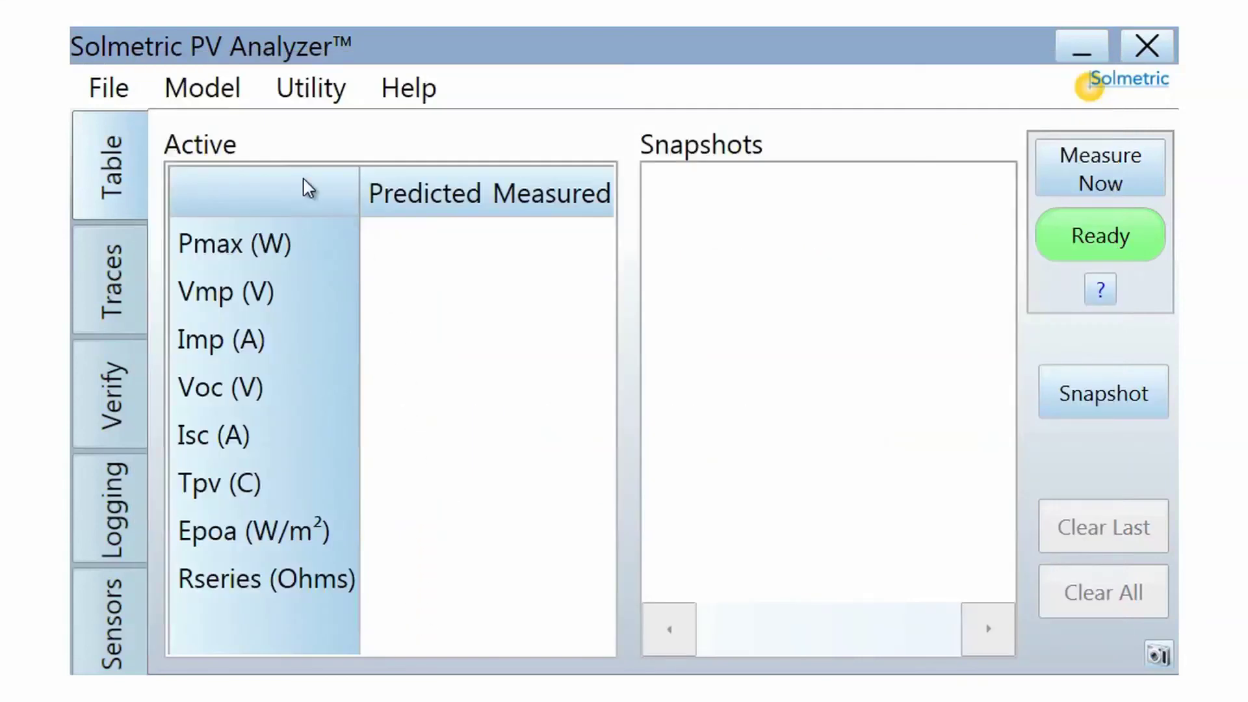
Step: Browse the saved models and select Installation A.mdl for opening
left_click(205, 90)
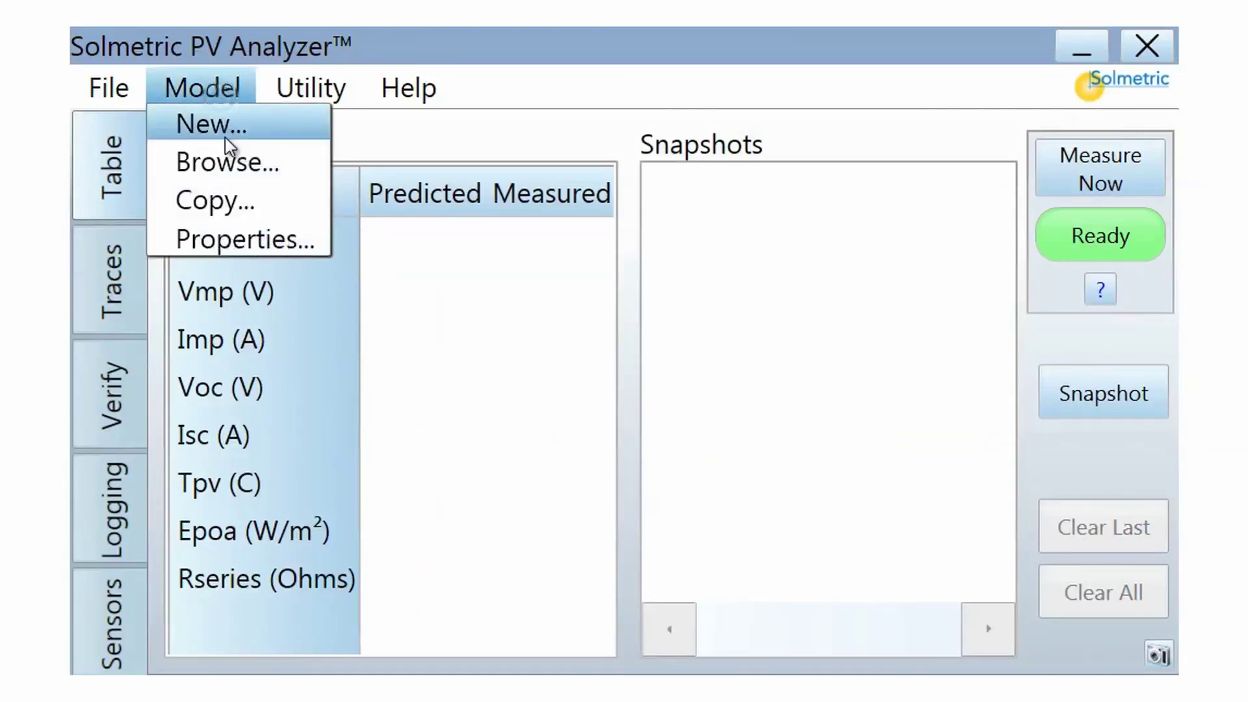
left_click(237, 162)
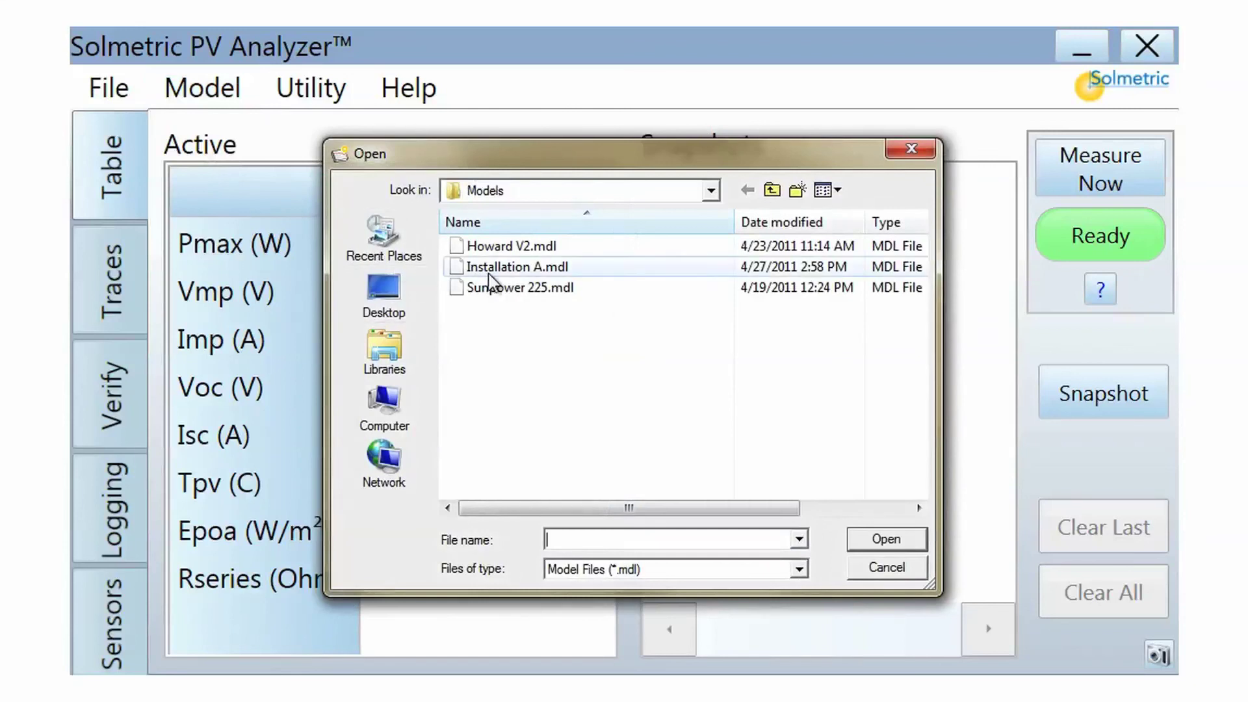
left_click(491, 268)
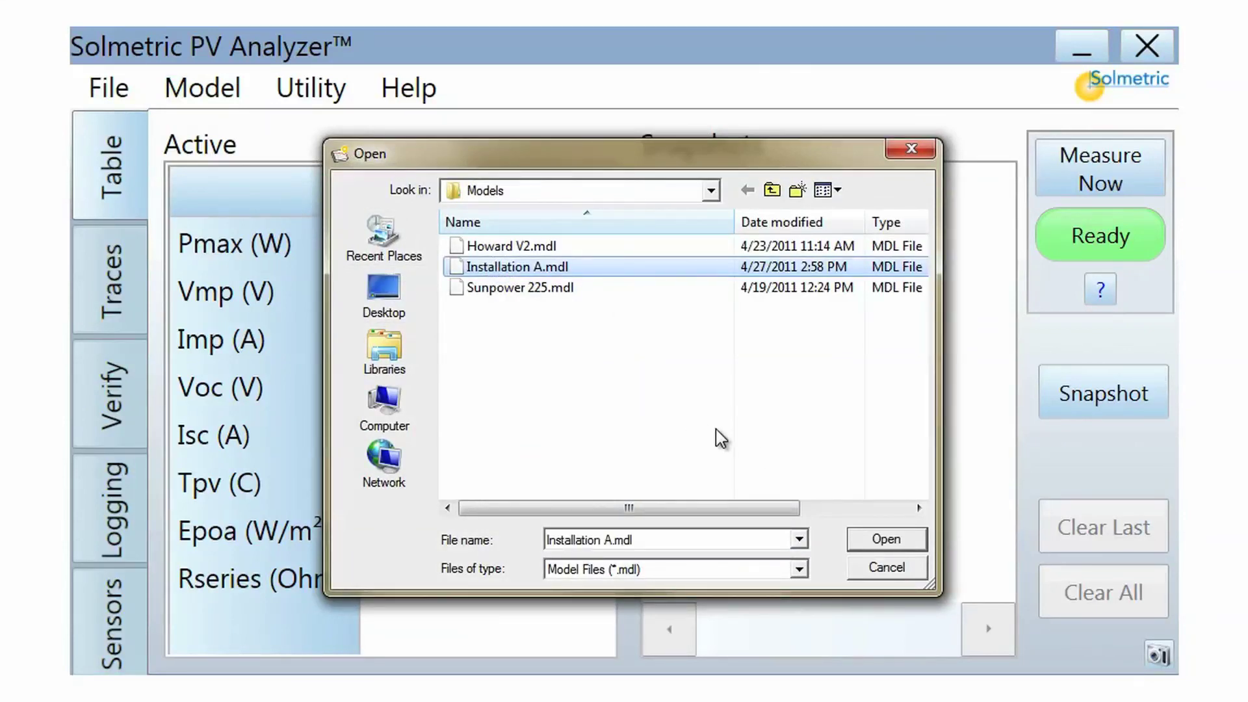